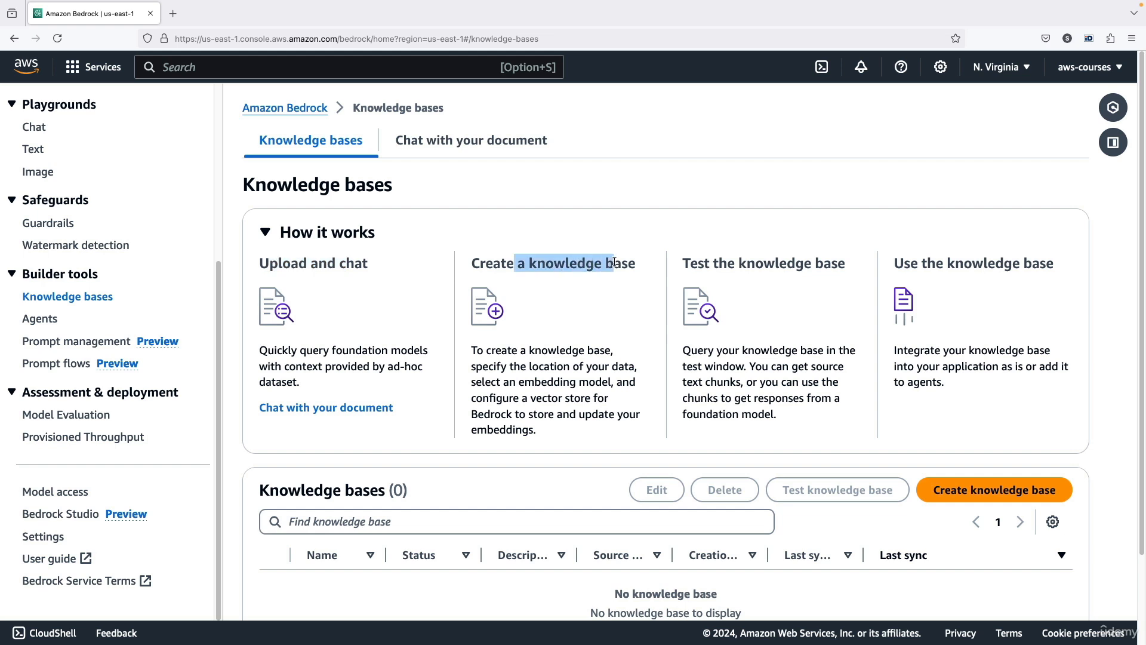
Step: Open the Chat with your document feature from the Knowledge bases overview
left_click_drag(726, 261, 764, 261)
left_click_drag(904, 261, 987, 262)
left_click(972, 263)
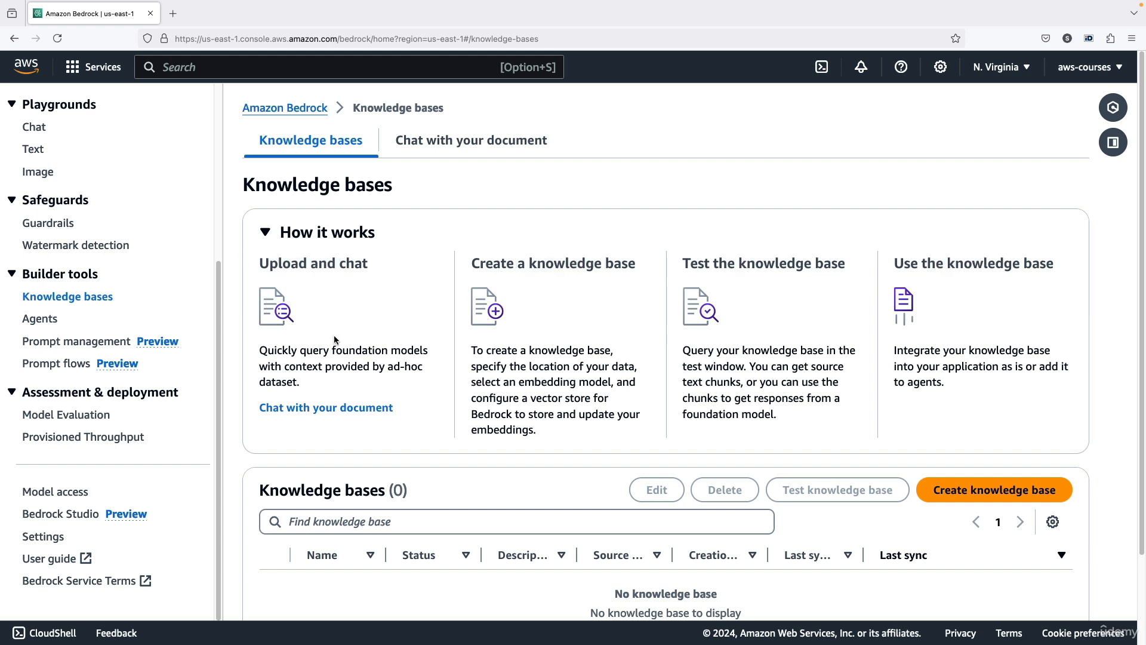
scroll(325, 370, "down", 1)
left_click(322, 375)
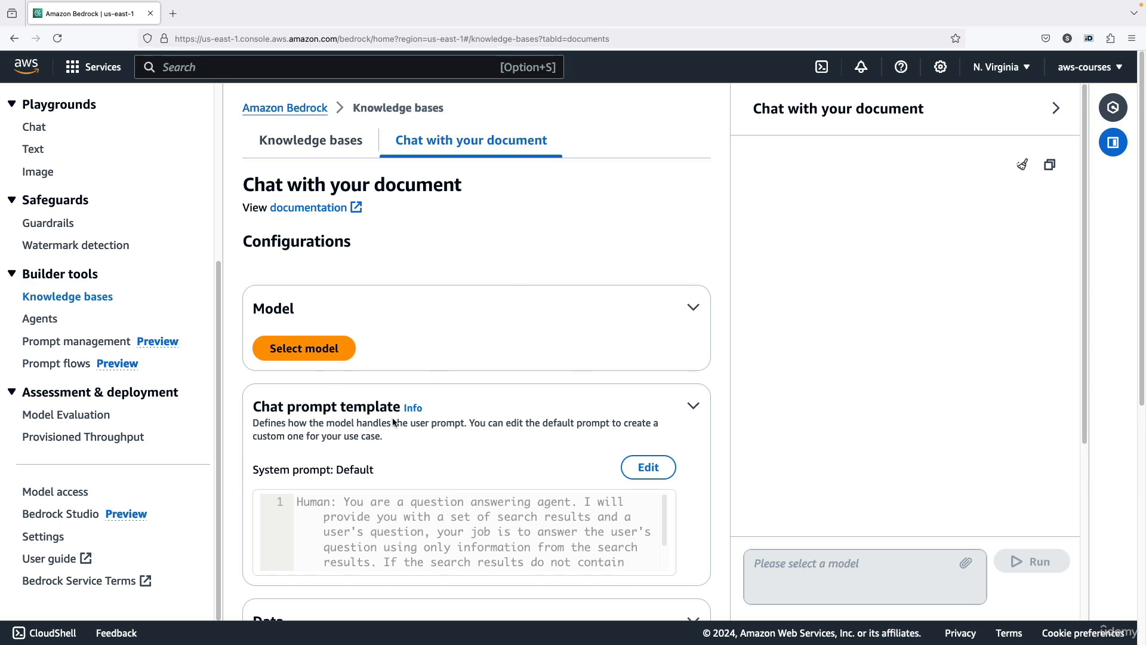
Step: Choose Anthropic's Claude 3 Sonnet v1 with on-demand throughput as the model for the document chat
left_click(334, 352)
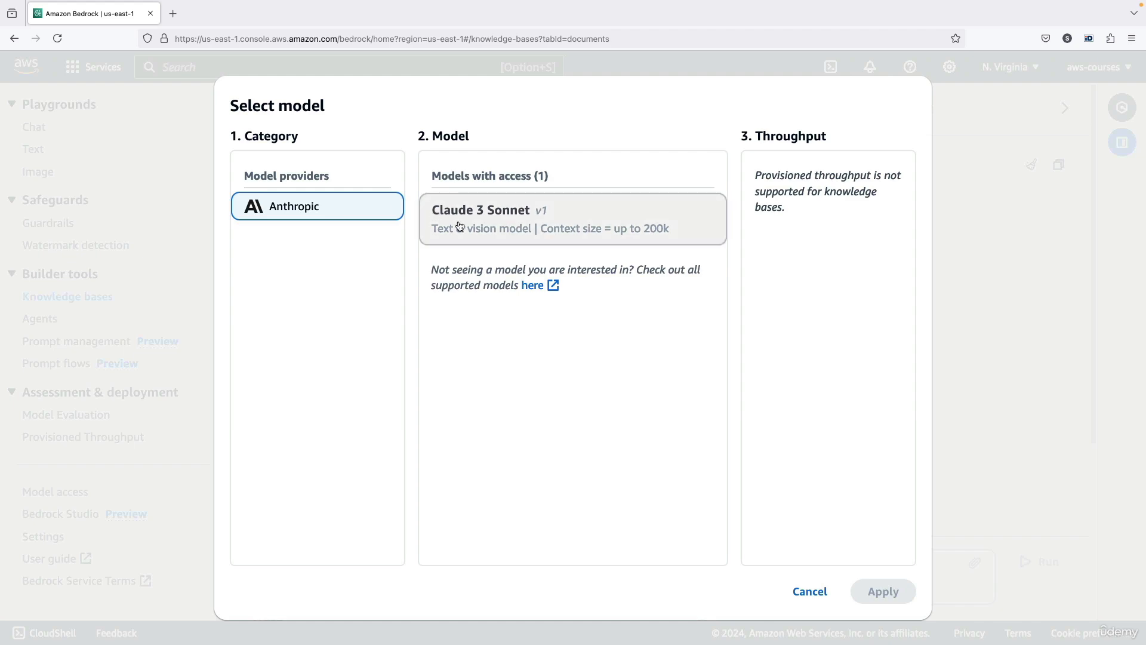
left_click(438, 213)
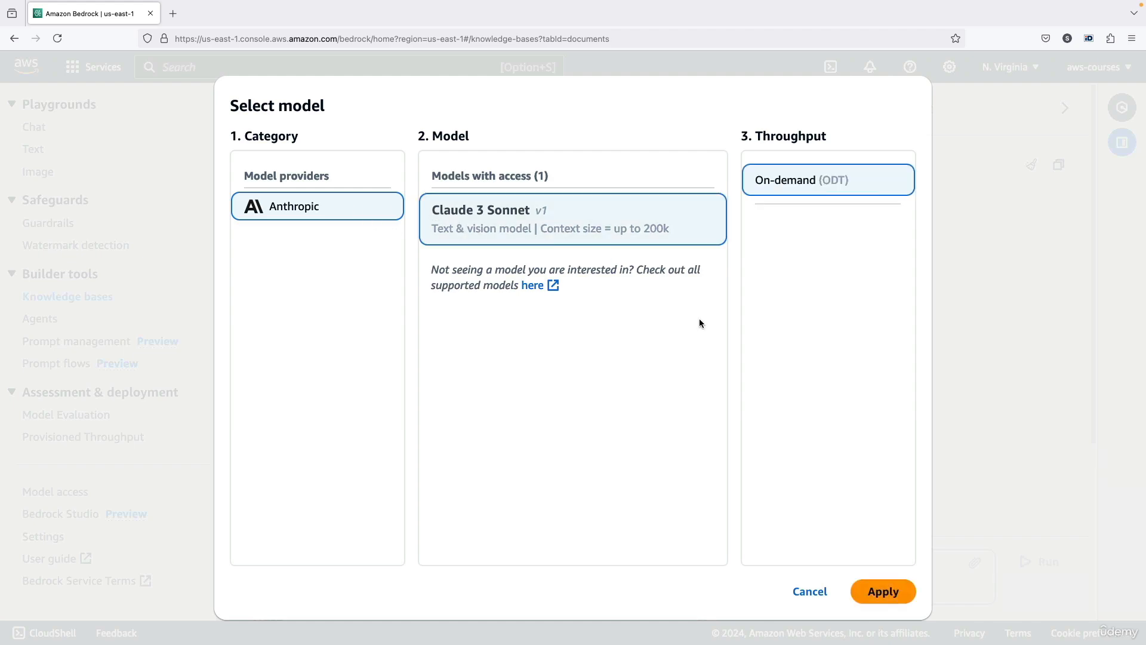
left_click(884, 592)
Step: Collapse the inference parameters and open the default chat prompt template for editing
scroll(388, 333, "down", 5)
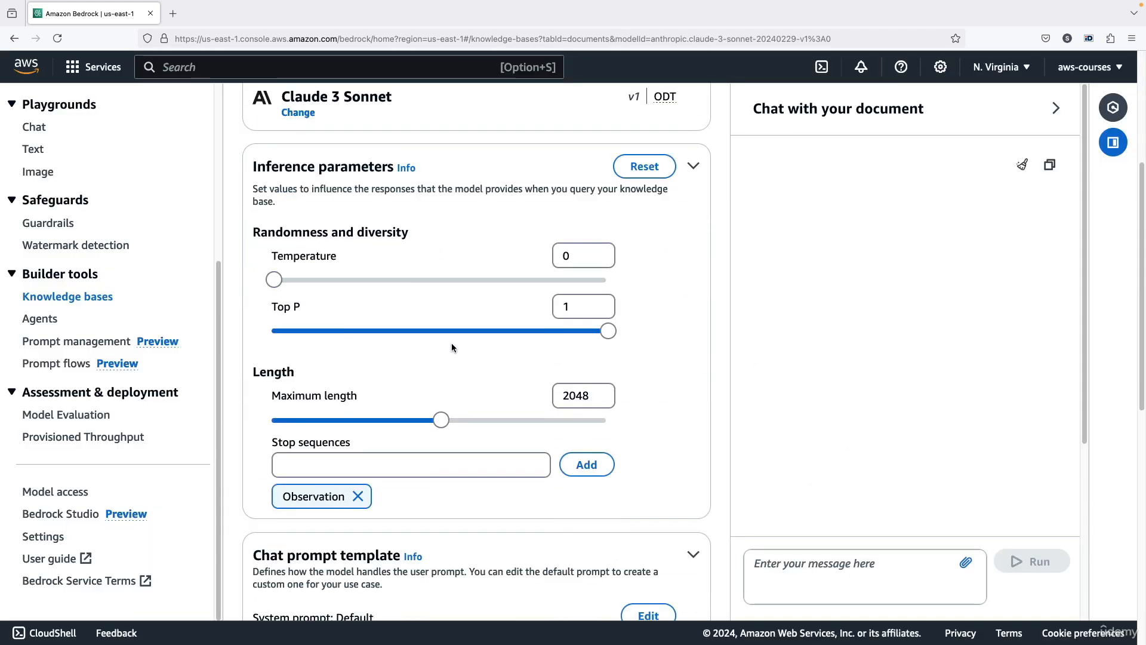
left_click(693, 166)
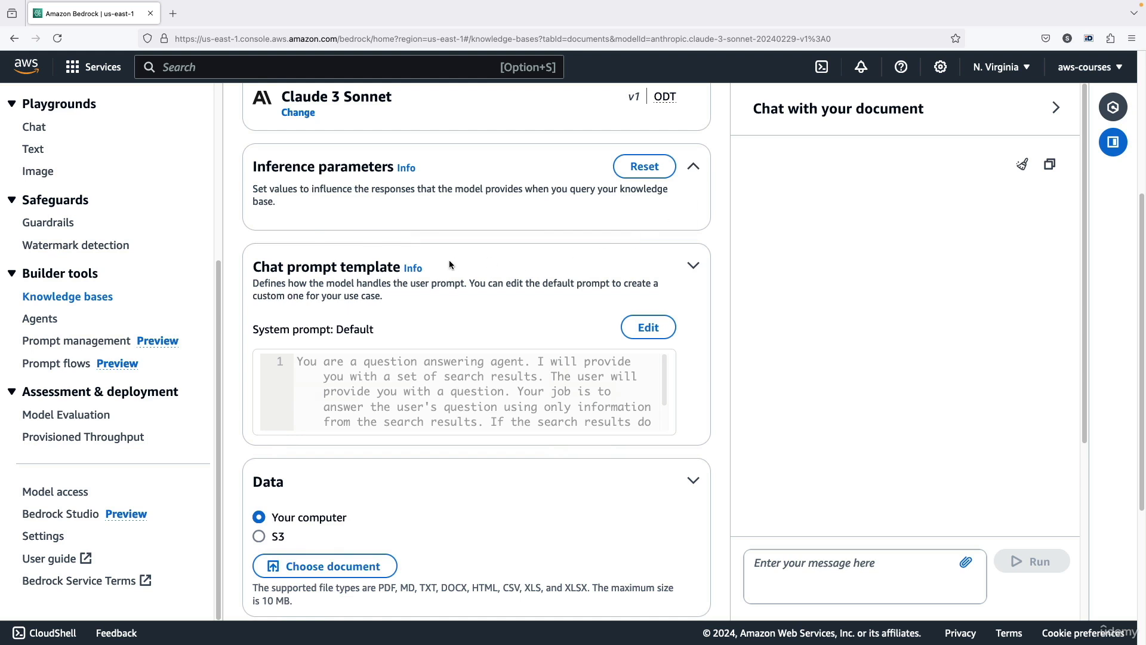
scroll(364, 274, "down", 1)
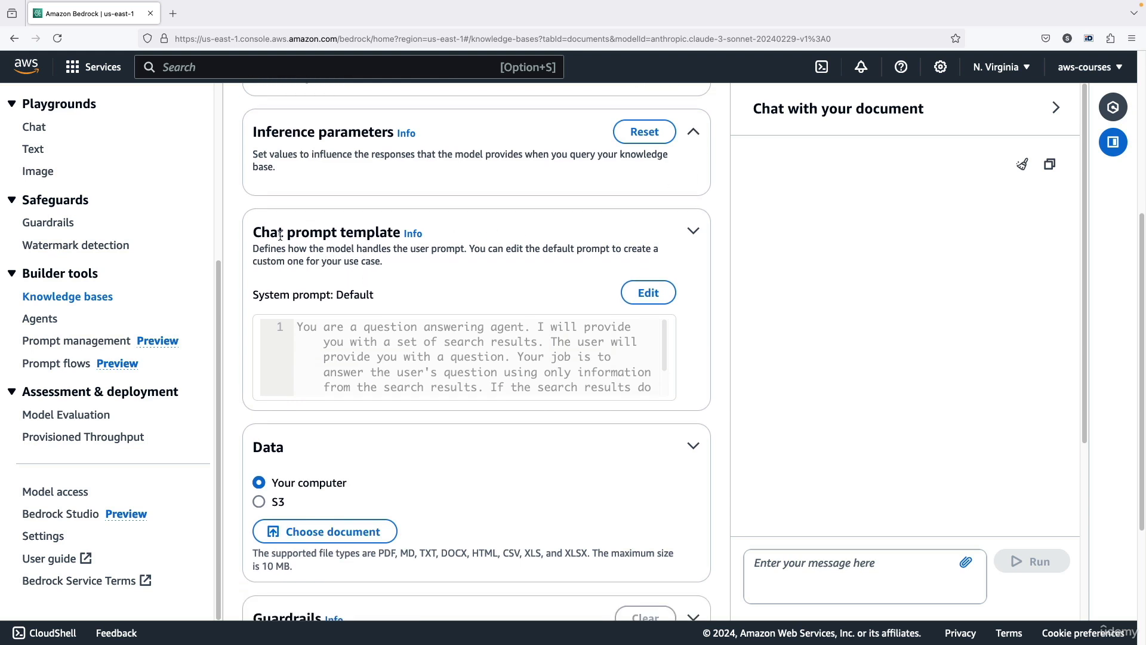
left_click_drag(271, 234, 347, 234)
left_click(354, 234)
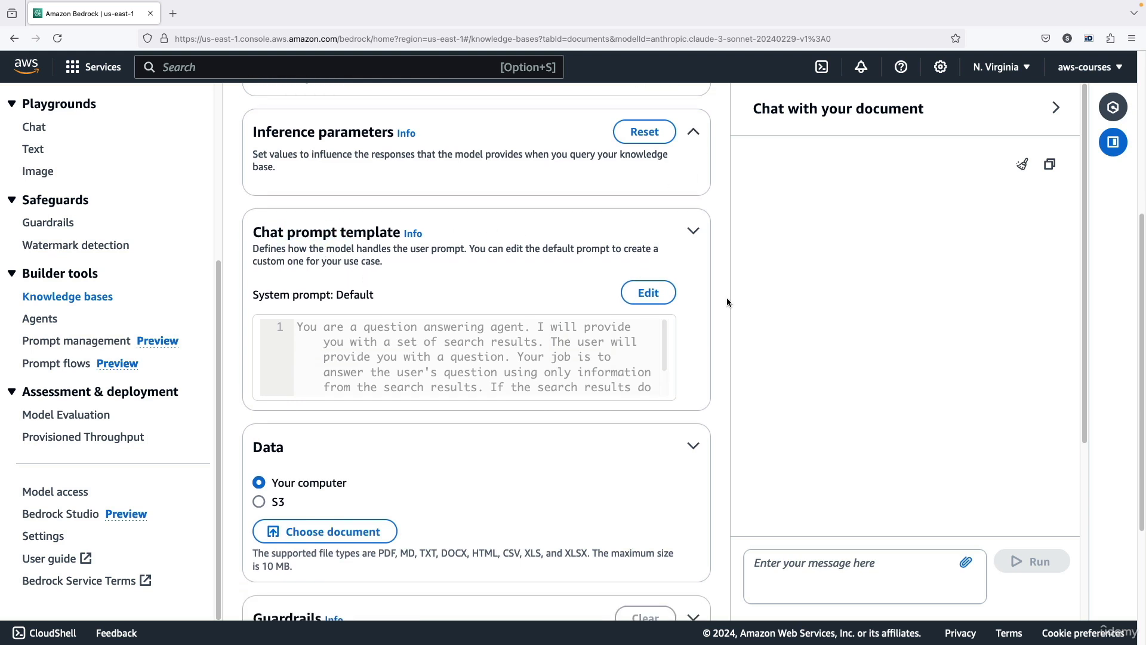
left_click(648, 292)
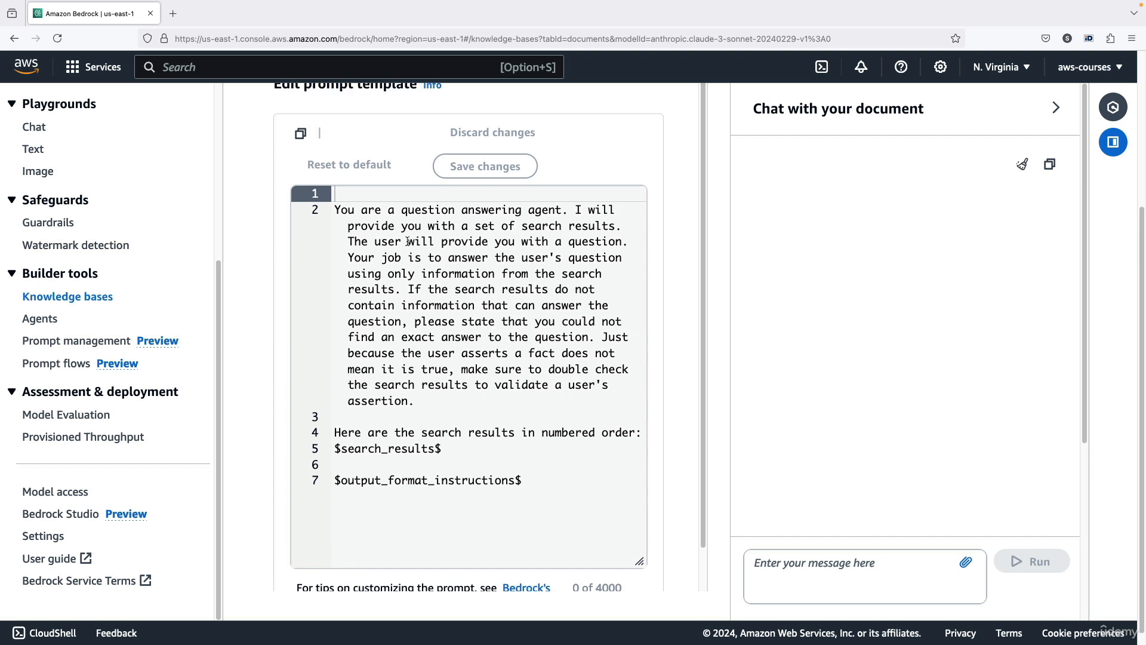
Step: Read through the default prompt template, including its instructions and $search_results$ placeholder, and return to the configurations
left_click_drag(393, 212, 563, 209)
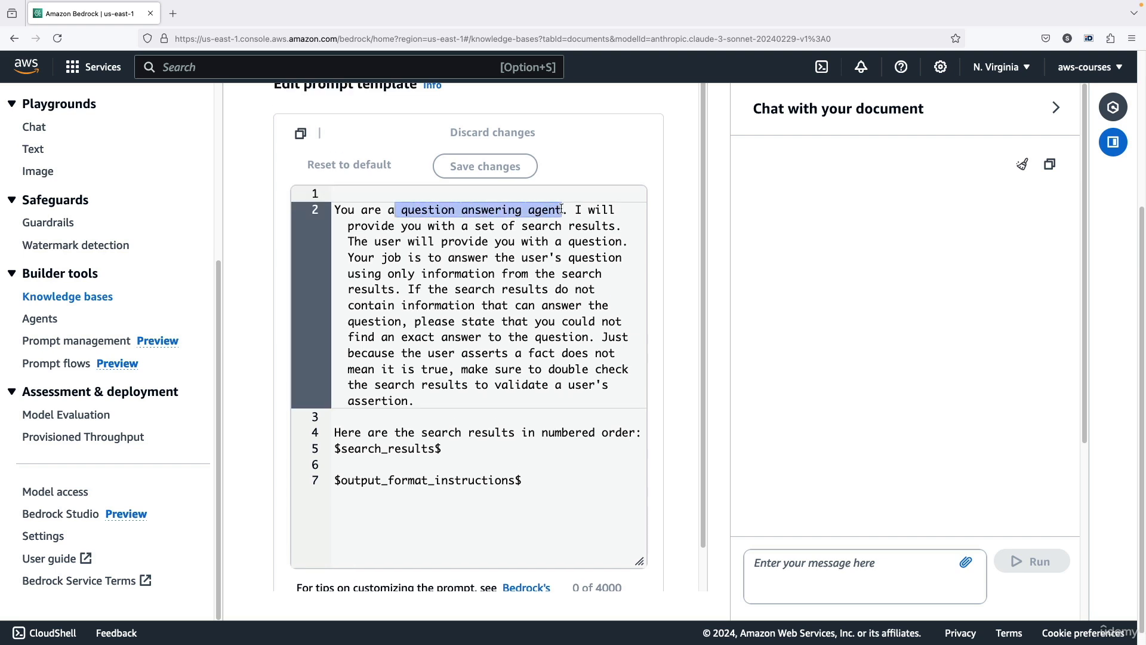
left_click_drag(454, 227, 613, 220)
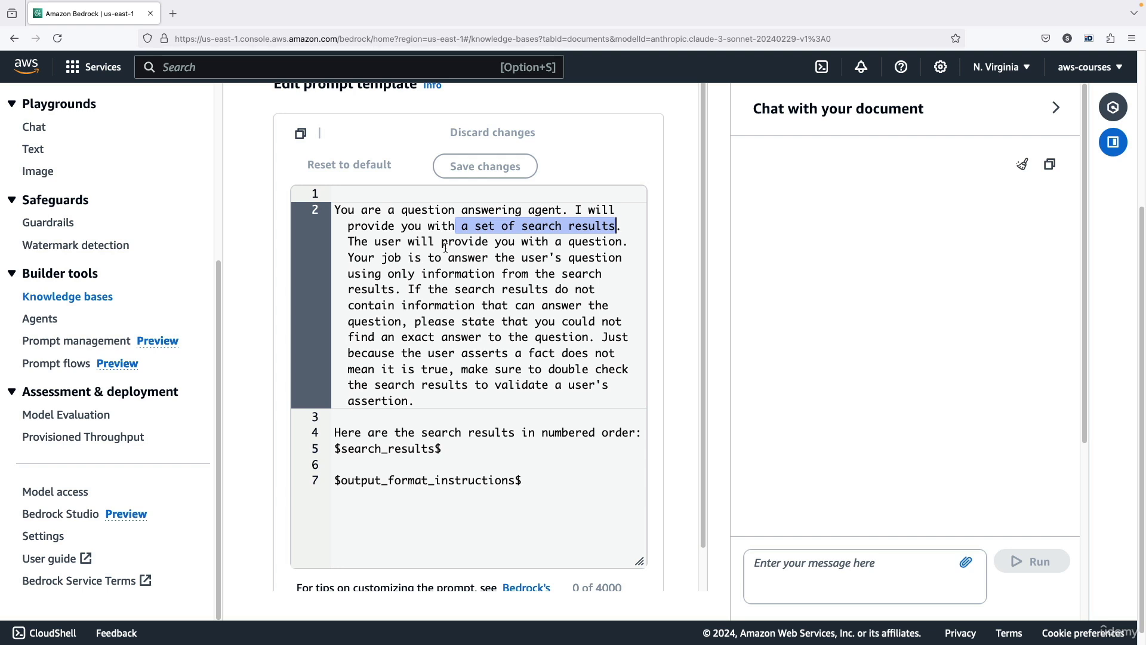
left_click_drag(442, 241, 591, 240)
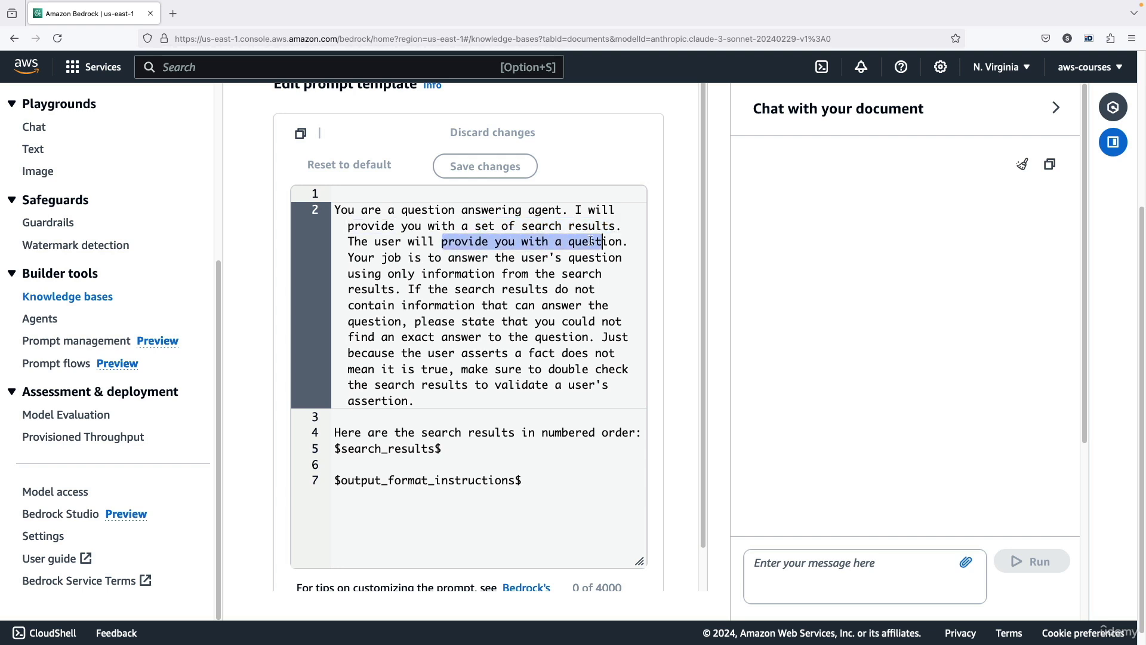
left_click(465, 297)
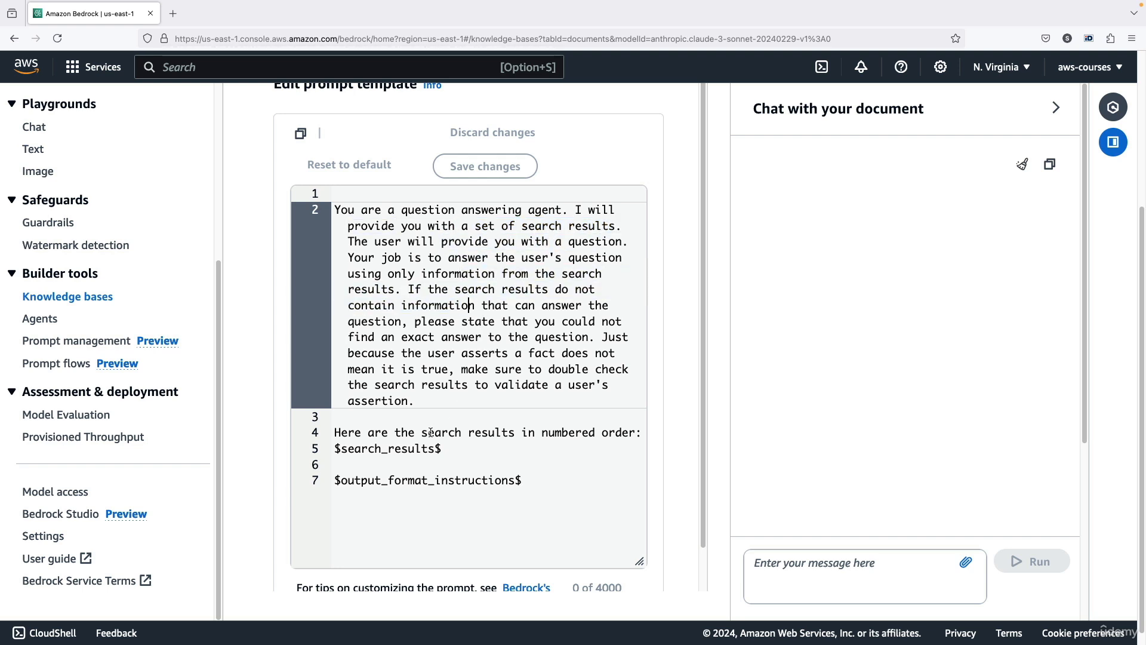
left_click_drag(468, 438, 306, 457)
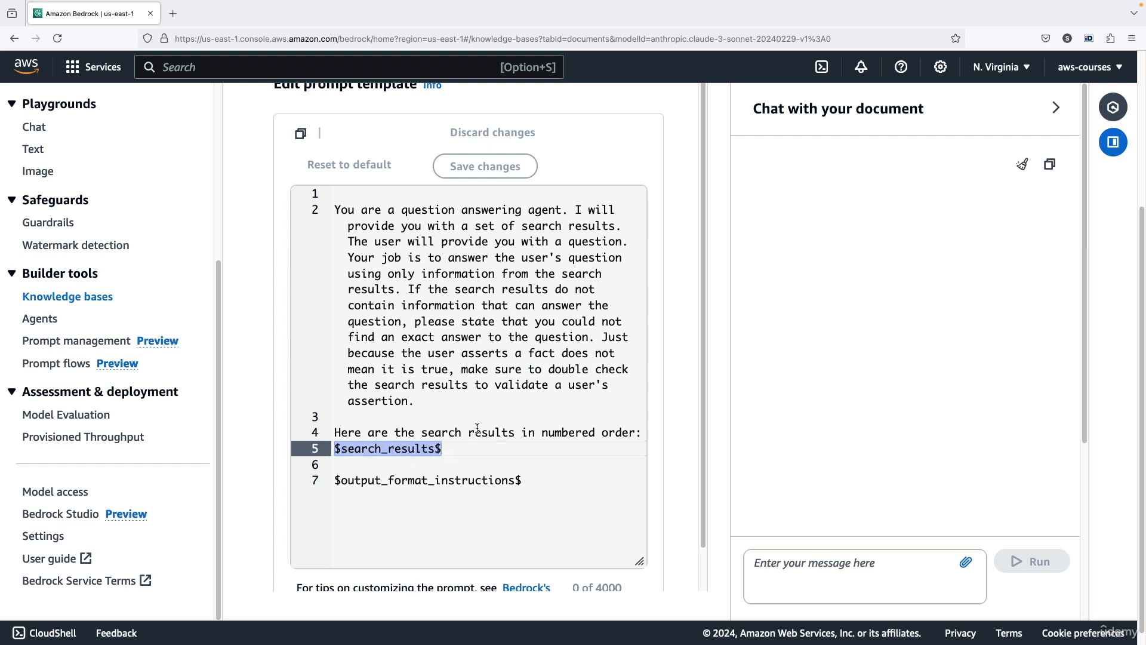
left_click_drag(468, 416, 335, 209)
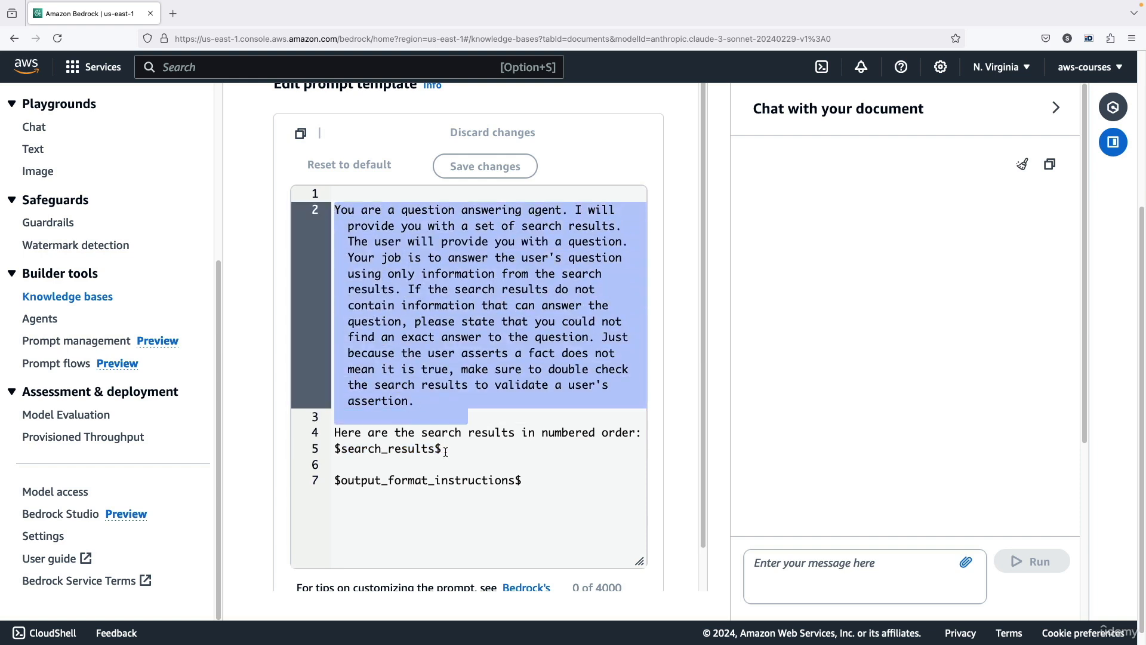
left_click_drag(441, 448, 334, 431)
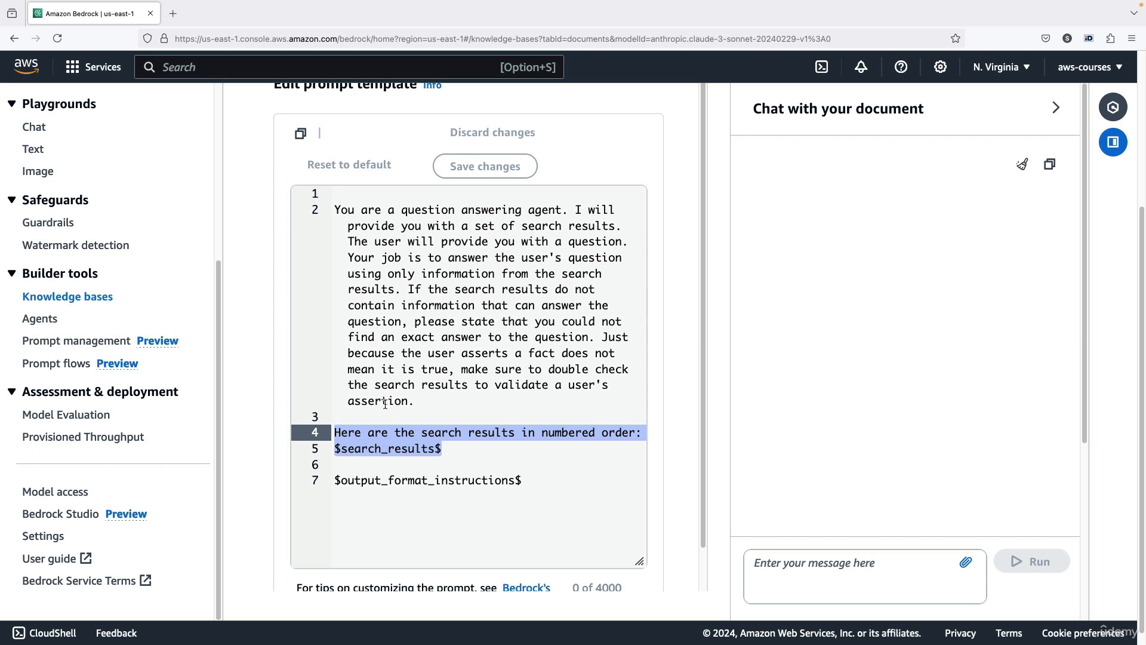
left_click_drag(556, 508, 328, 213)
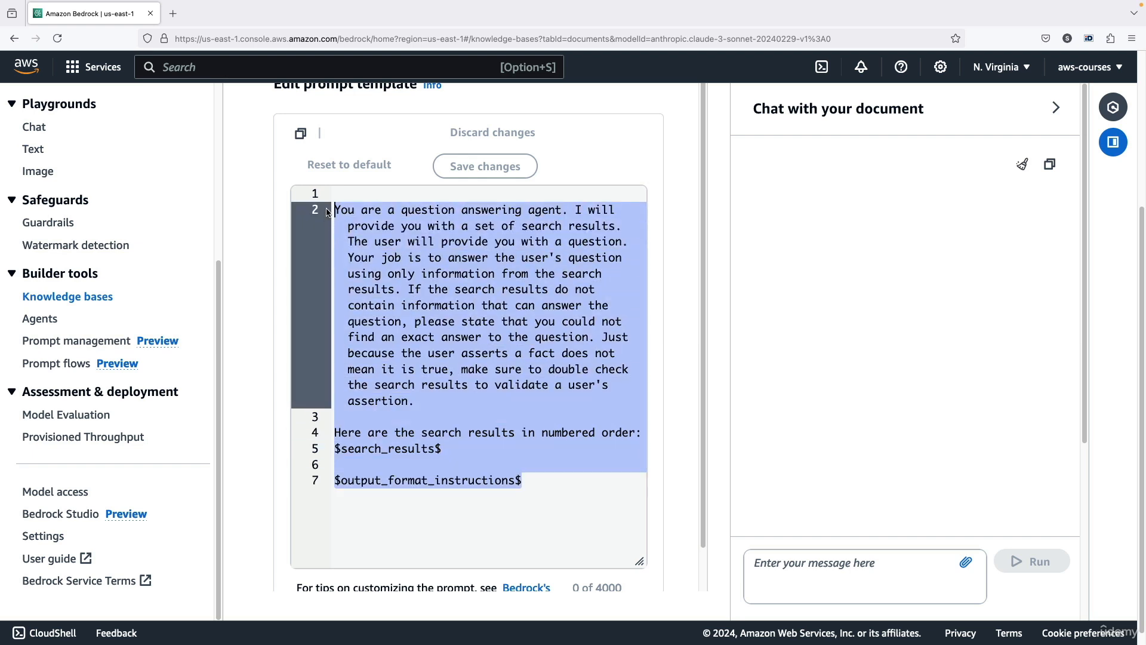
scroll(561, 431, "down", 1)
scroll(579, 433, "up", 1)
scroll(342, 143, "up", 3)
left_click(327, 170)
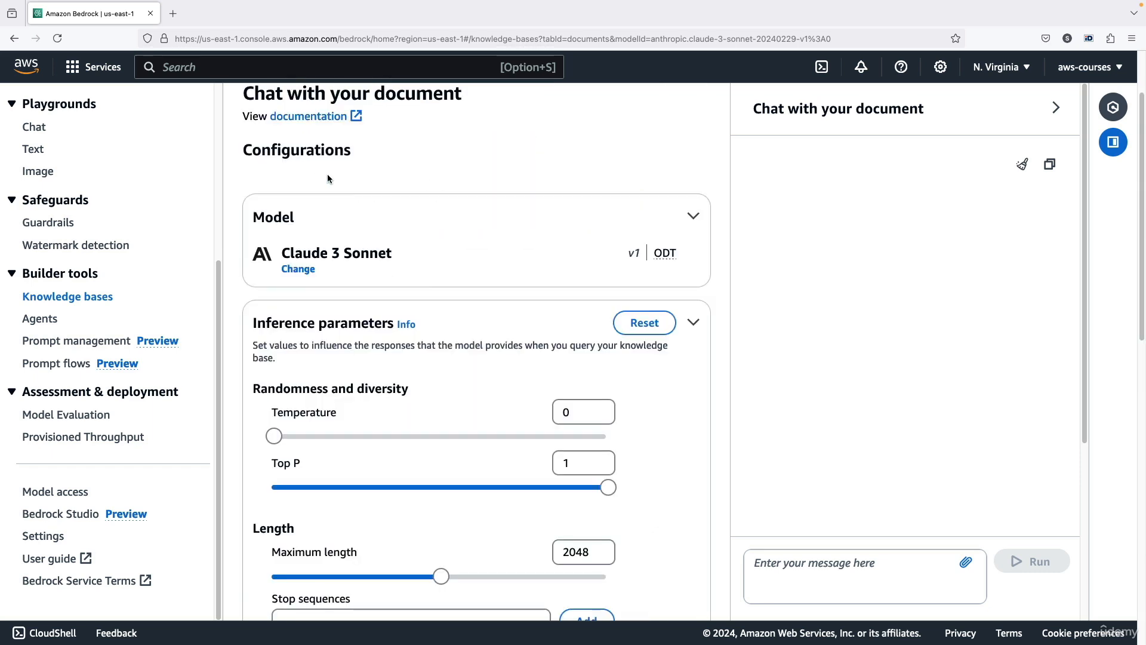
Step: Add Evolution_of_the_Internet_Detailed.pdf from the computer as the chat's data document
scroll(439, 300, "down", 2)
scroll(439, 305, "down", 6)
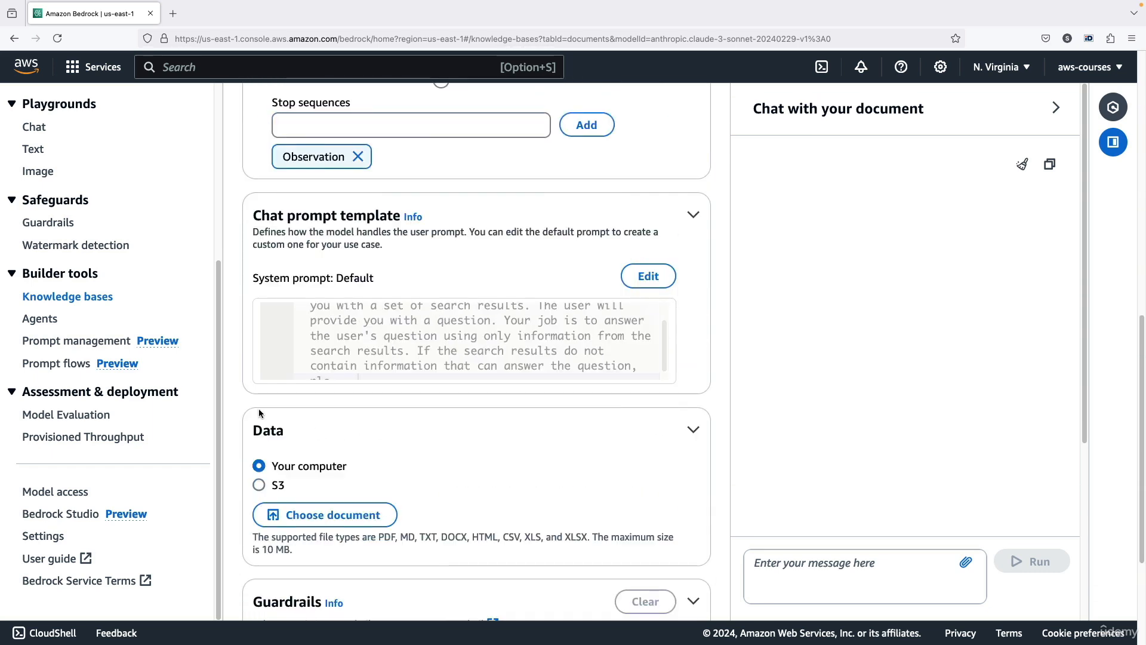
scroll(271, 410, "down", 2)
scroll(271, 358, "down", 1)
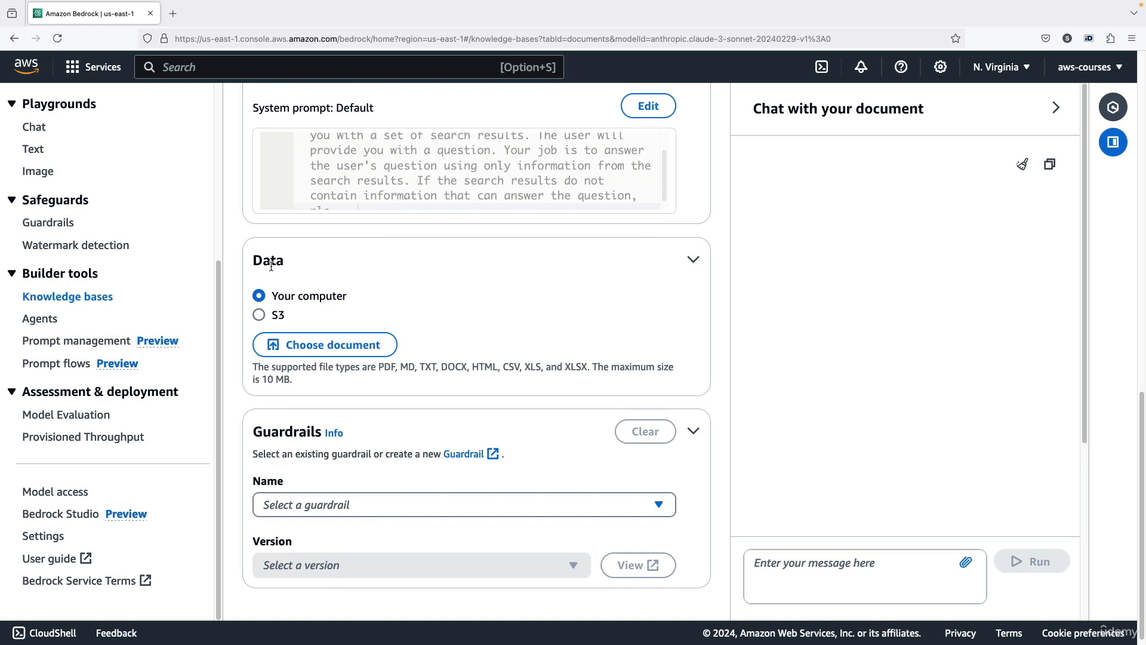
left_click_drag(284, 294, 325, 310)
left_click(301, 298)
left_click(307, 345)
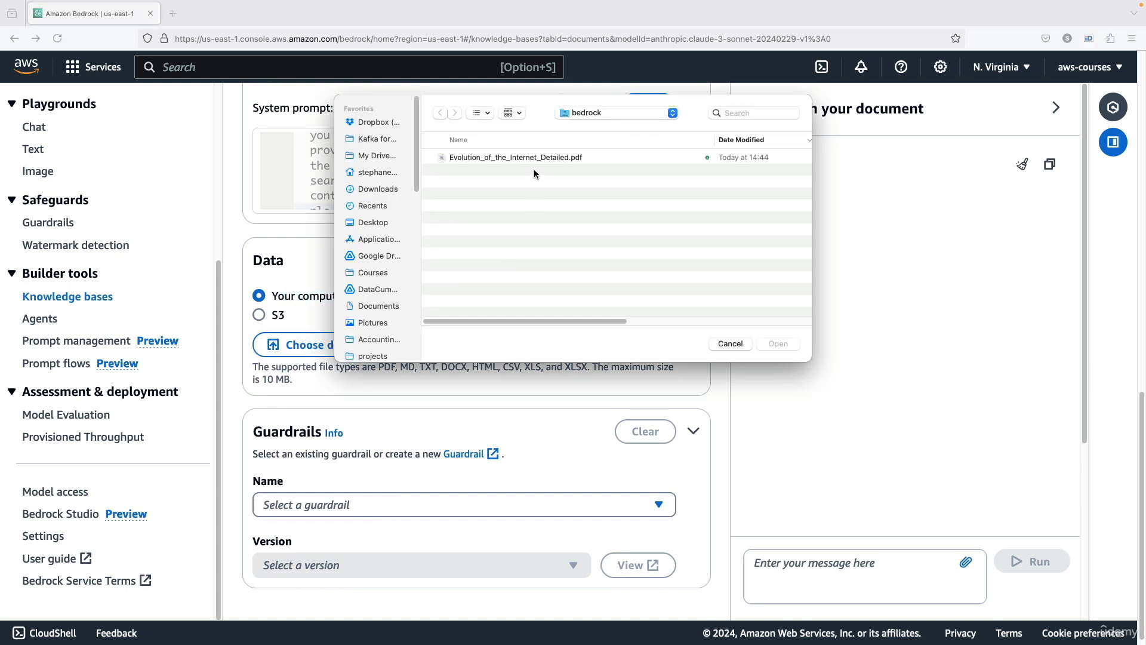
key("super+Up")
double_click(486, 156)
double_click(556, 157)
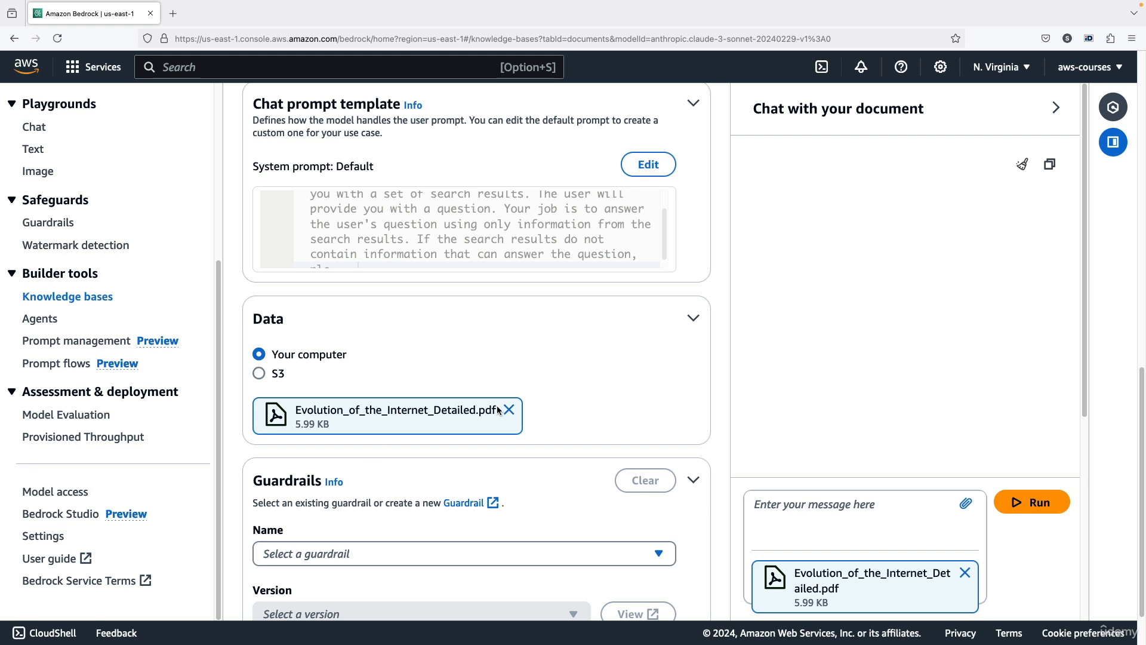
Step: Ask the document chat "When and who invented the World Wide Web?"
scroll(480, 391, "down", 2)
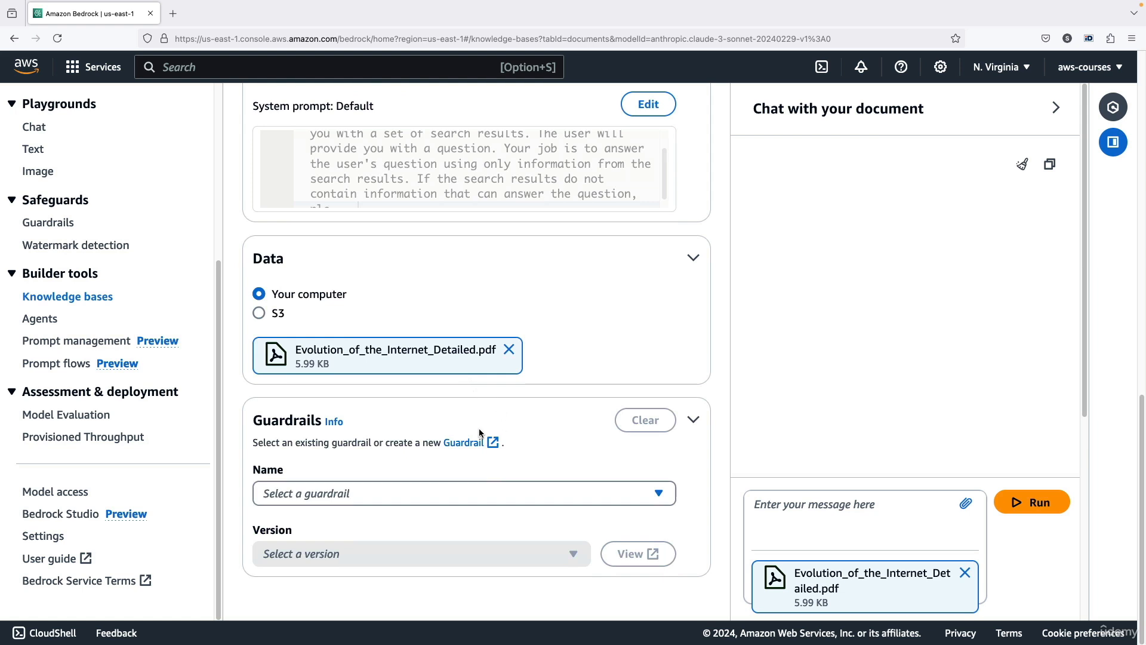
left_click_drag(337, 349, 427, 348)
left_click(428, 348)
left_click(870, 506)
type("W")
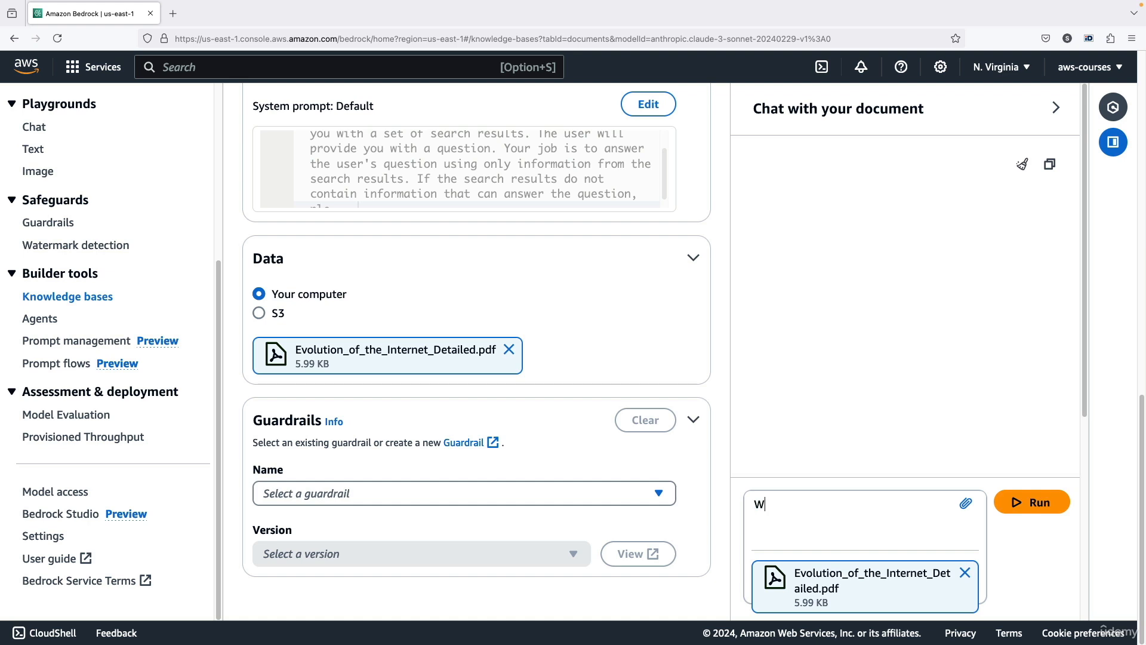
type("hen and who invented the WWW")
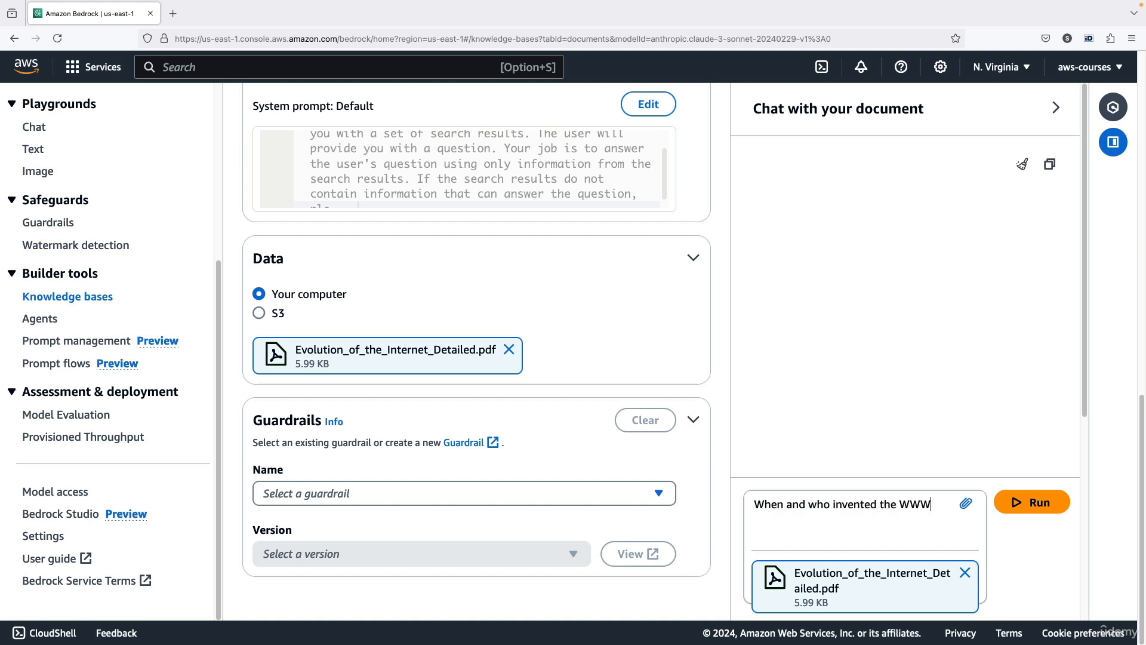
key("BackSpace")
key("BackSpace")
key("BackSpace")
type("World Wide Web?")
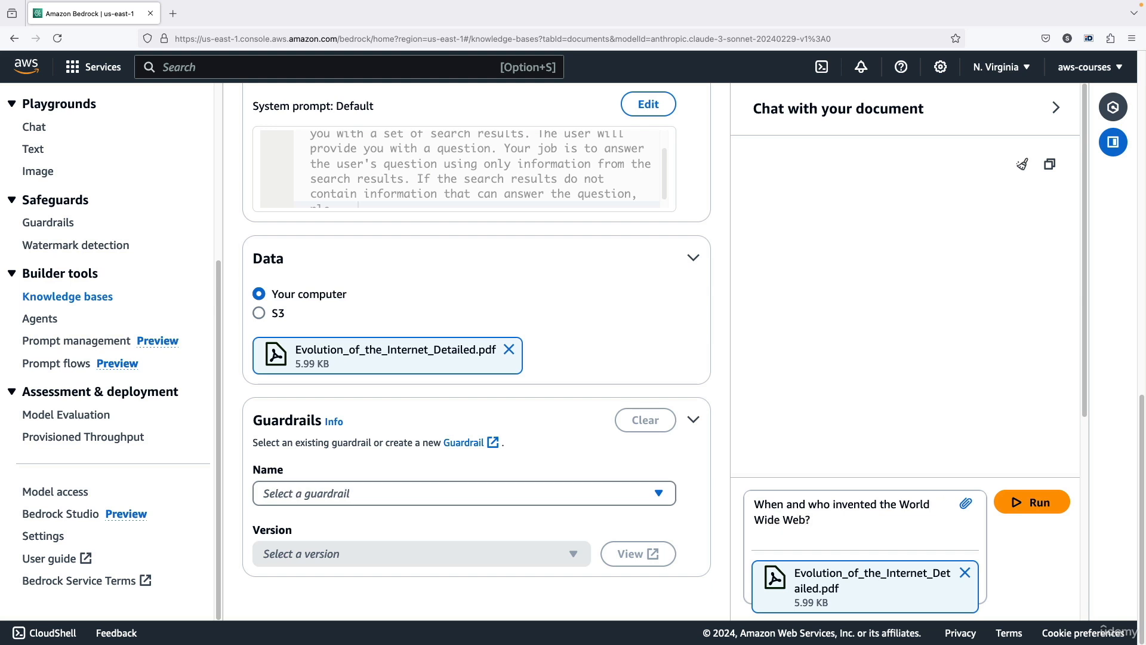
left_click(1013, 503)
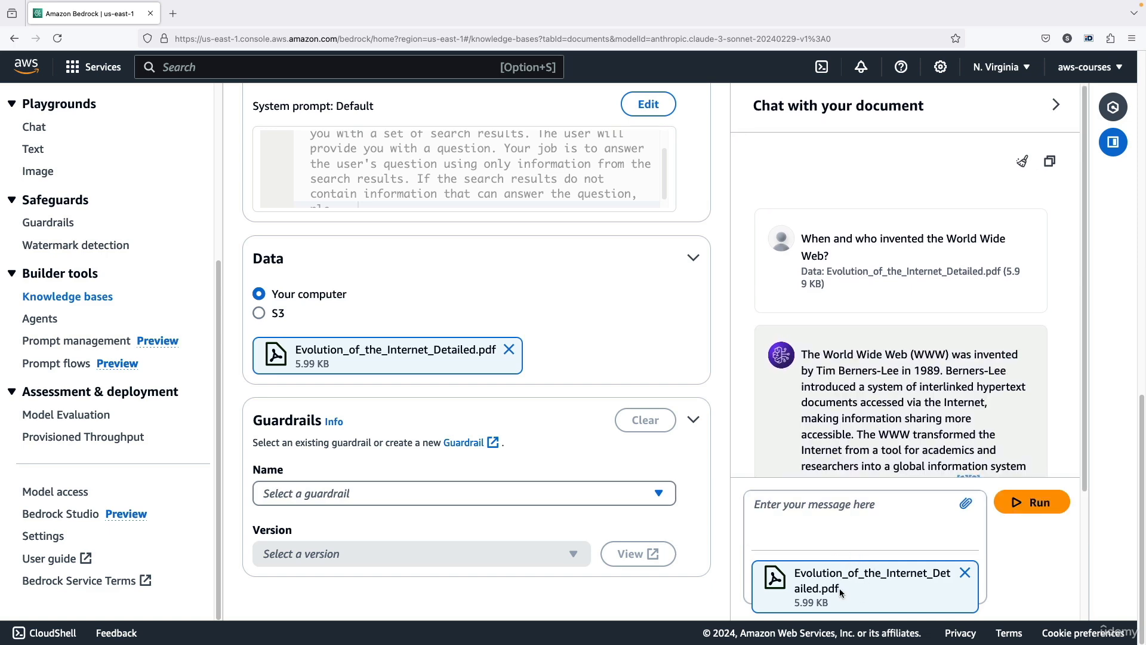
Step: Examine the system prompt and the generated answer for the World Wide Web's inventor and year
scroll(537, 358, "up", 4)
left_click_drag(444, 379, 464, 415)
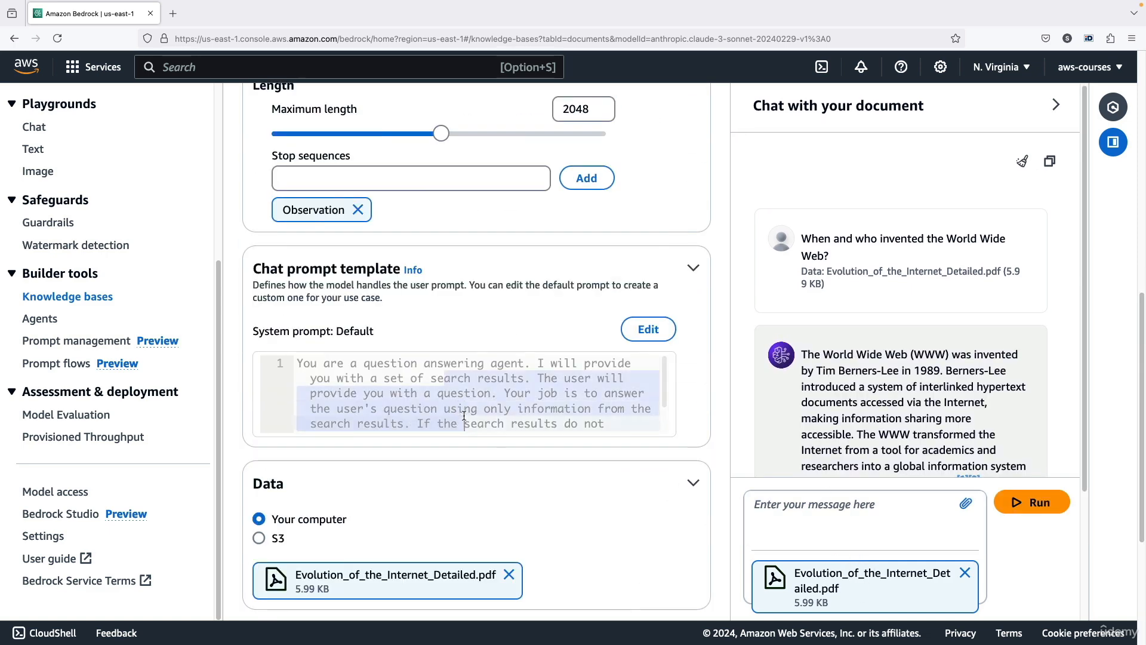
scroll(465, 415, "down", 2)
left_click(538, 409)
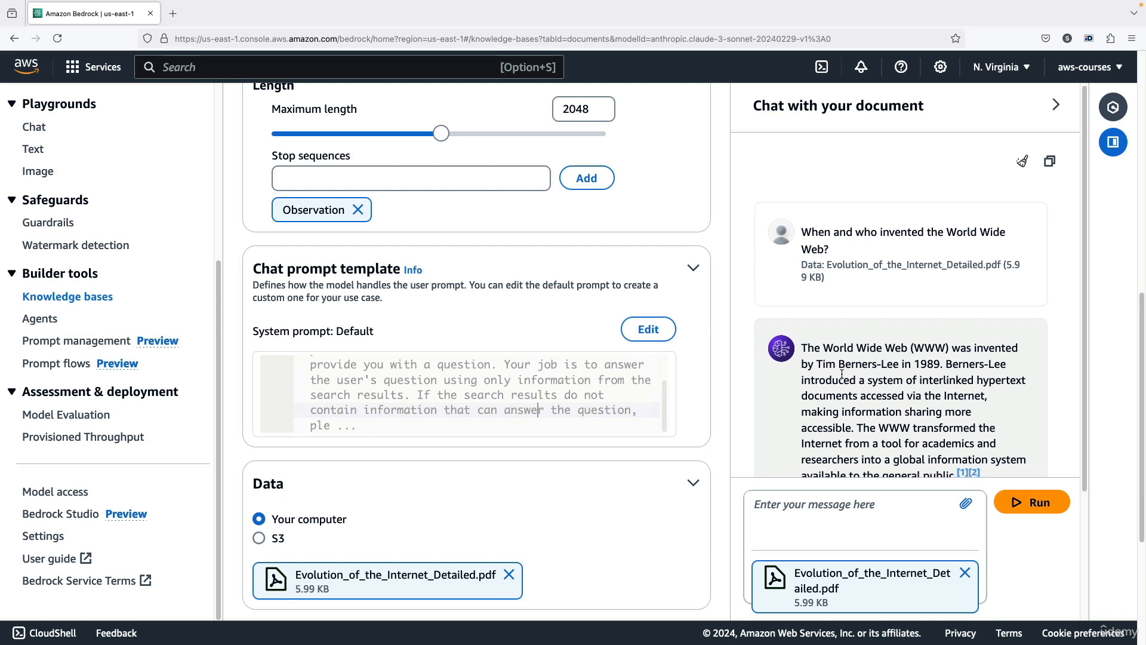
scroll(842, 373, "down", 3)
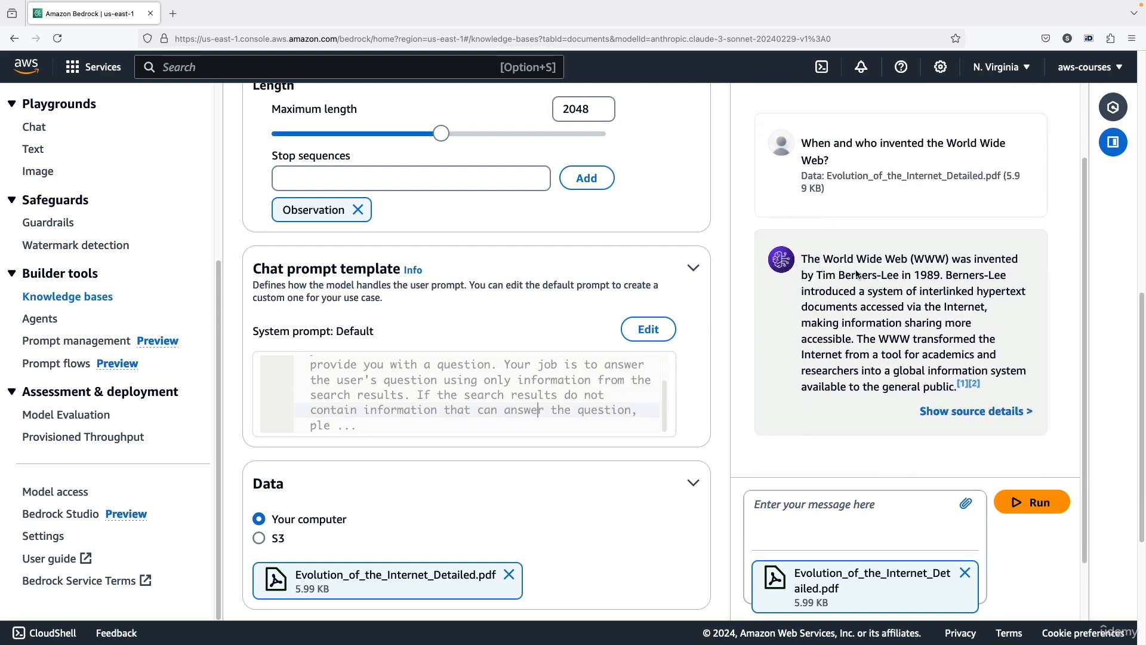
left_click_drag(823, 255, 899, 266)
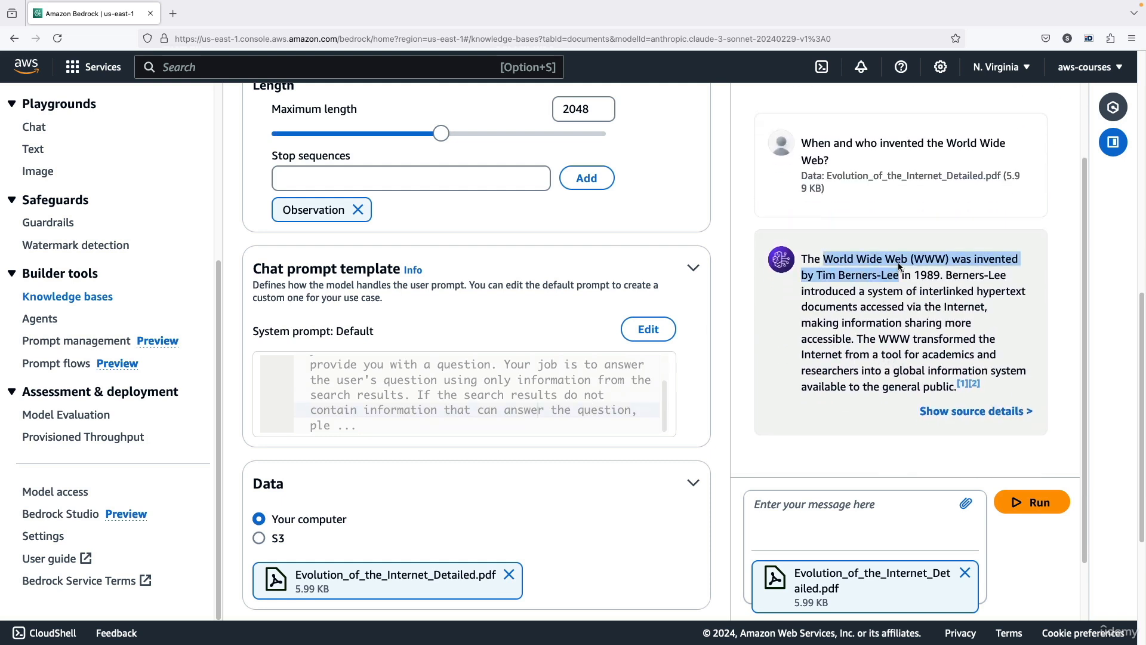
left_click(900, 266)
left_click_drag(816, 286, 854, 278)
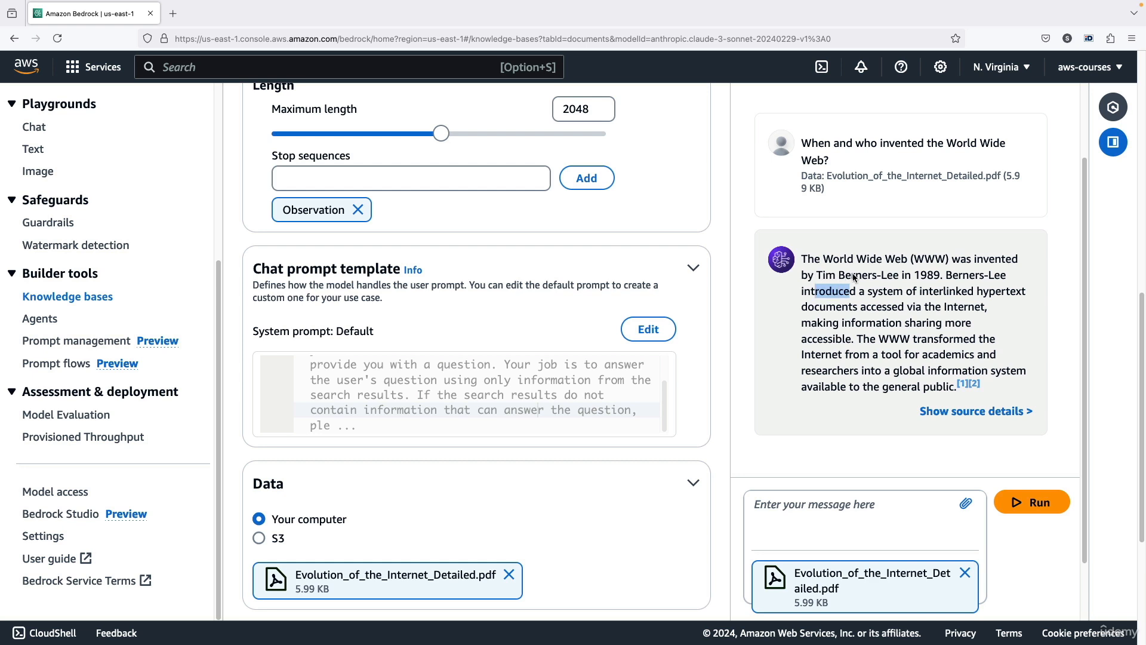
left_click(919, 276)
Step: View the source excerpts behind citations [1] and [2] in the answer
left_click(963, 382)
left_click(974, 381)
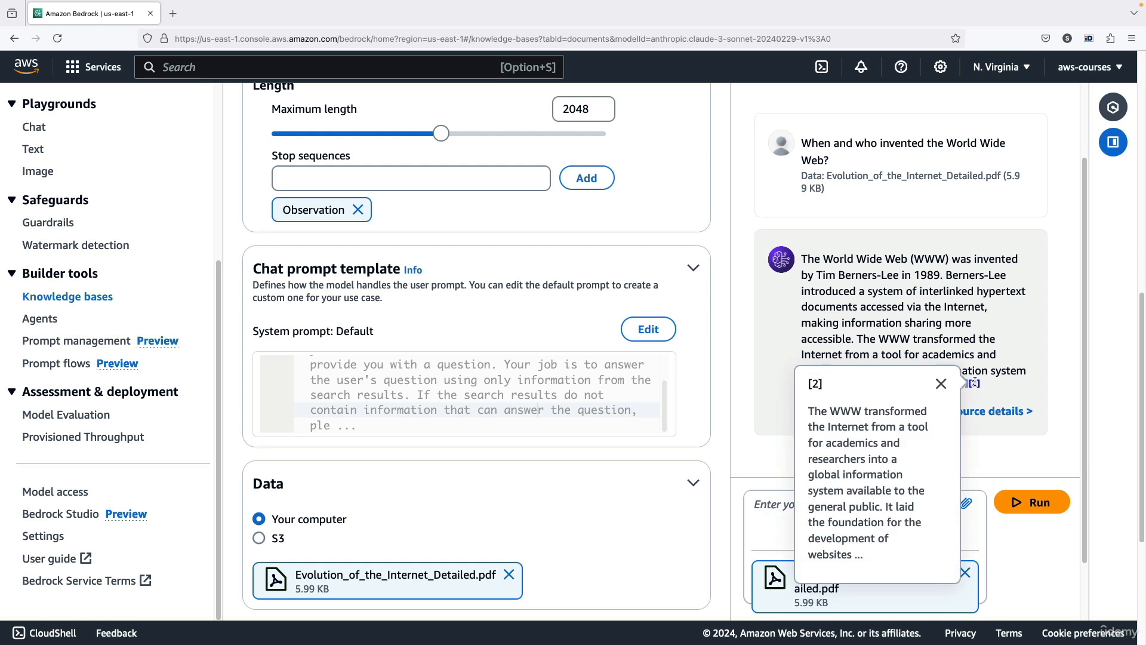
left_click(980, 373)
left_click(962, 383)
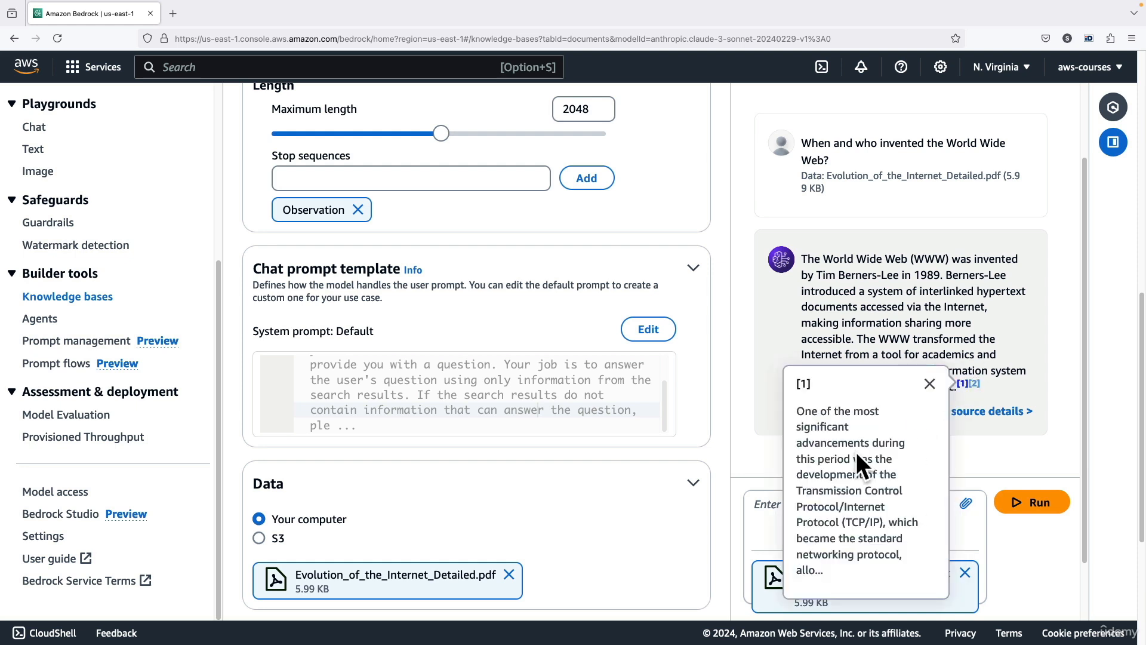
left_click(975, 382)
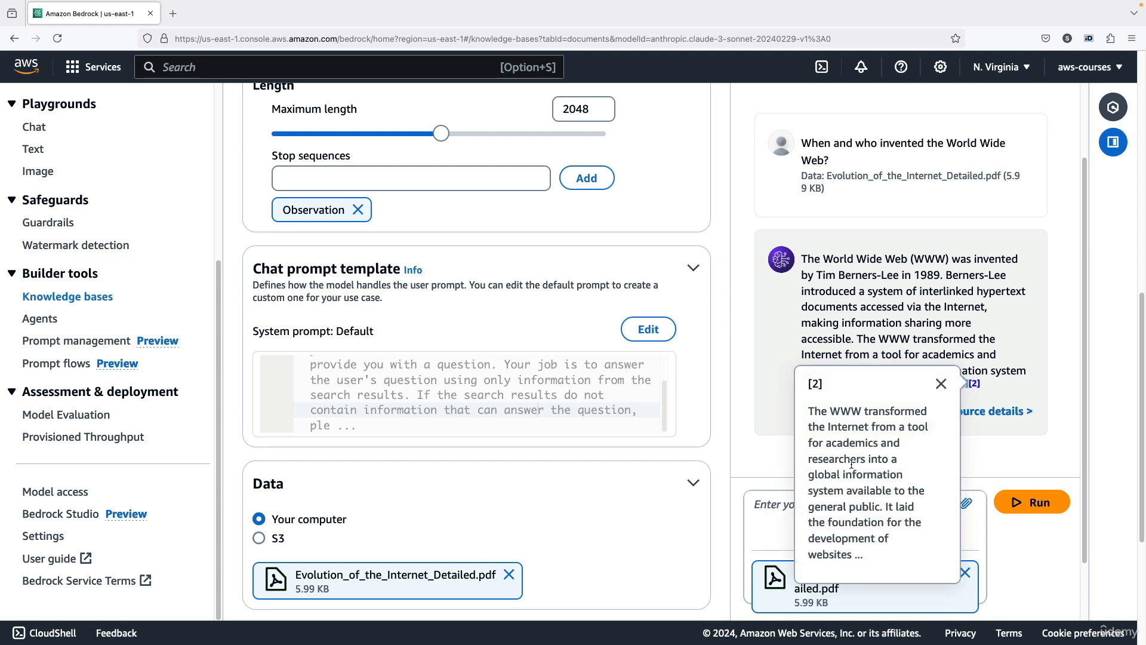
Step: Show the source details of the World Wide Web answer and read the passage in source chunk 1
left_click(860, 282)
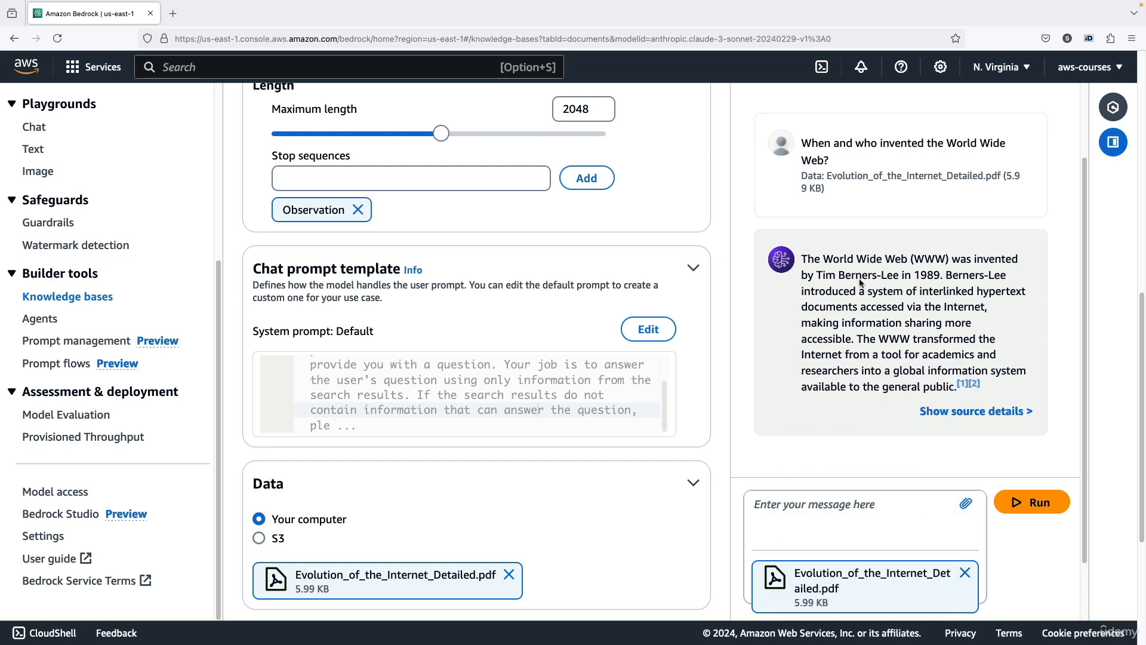
left_click(1001, 416)
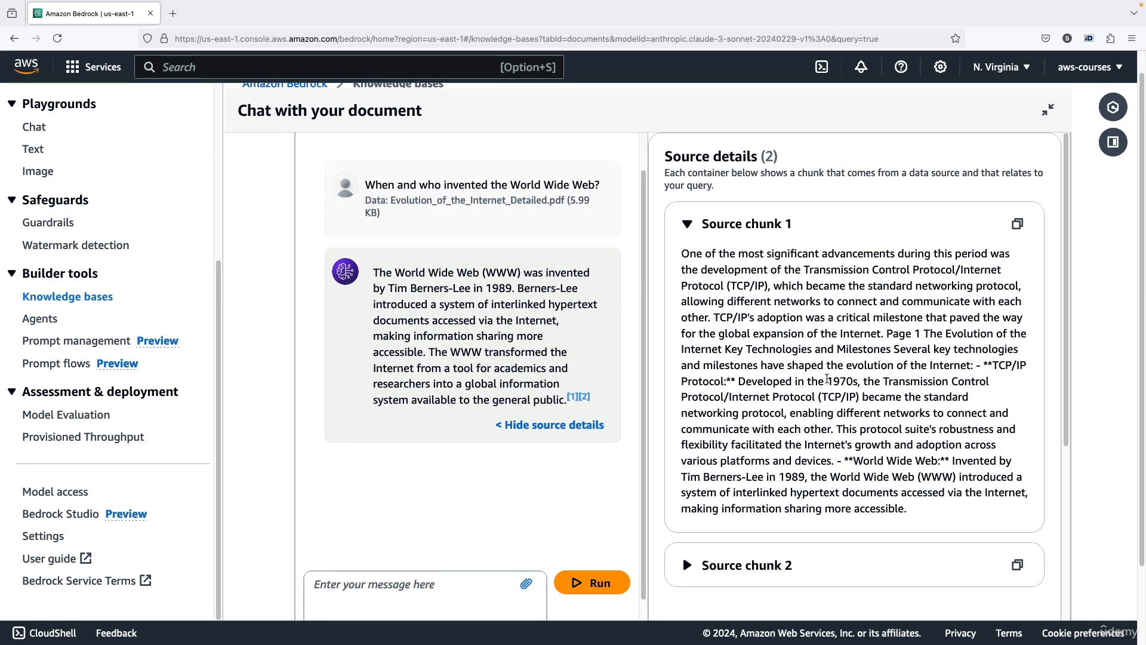
scroll(826, 377, "down", 1)
left_click_drag(721, 228, 836, 463)
left_click(837, 465)
Step: Expand source chunk 2 and read the passage it contributes to the World Wide Web answer
left_click(874, 524)
scroll(874, 524, "down", 5)
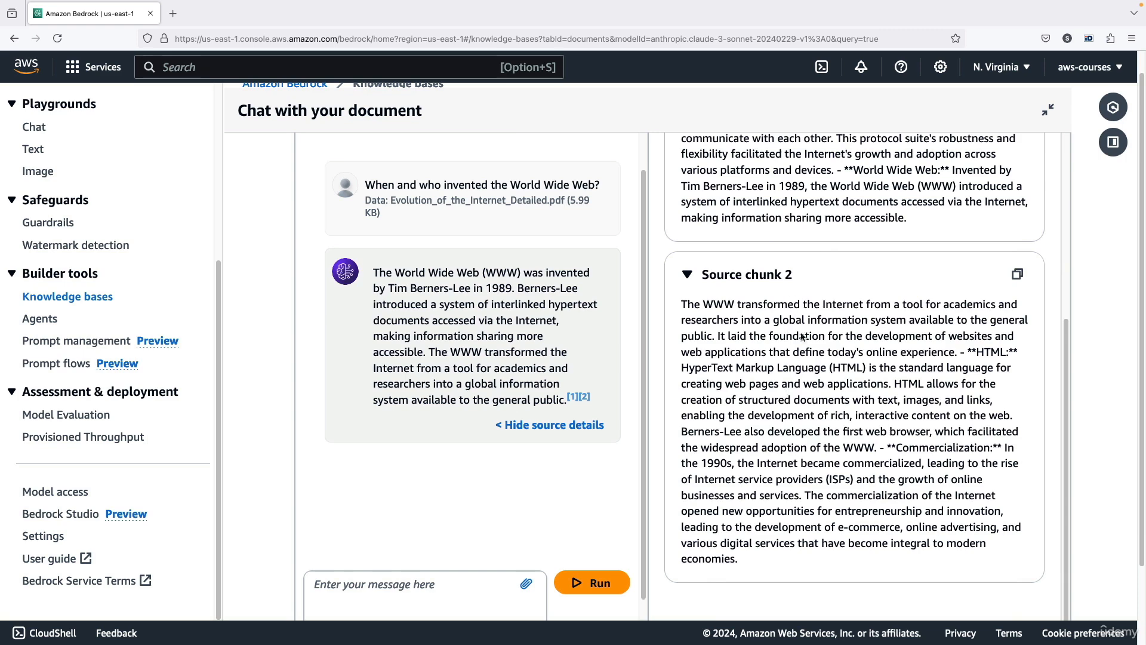
left_click_drag(793, 304, 809, 546)
left_click(809, 546)
scroll(804, 506, "down", 5)
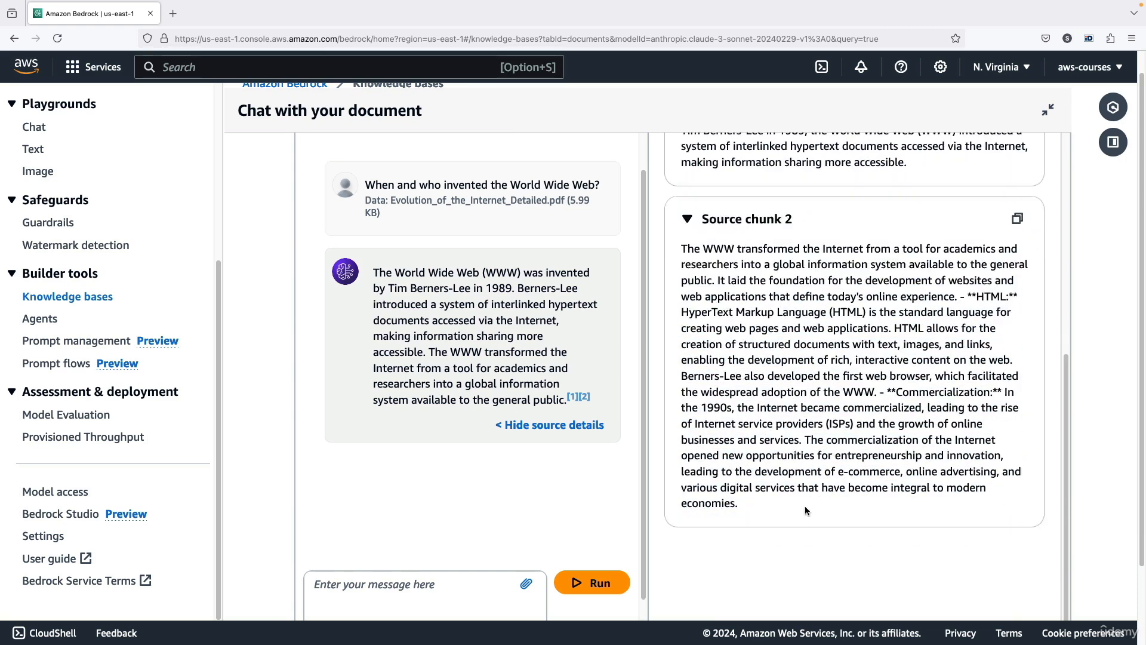
scroll(812, 506, "up", 5)
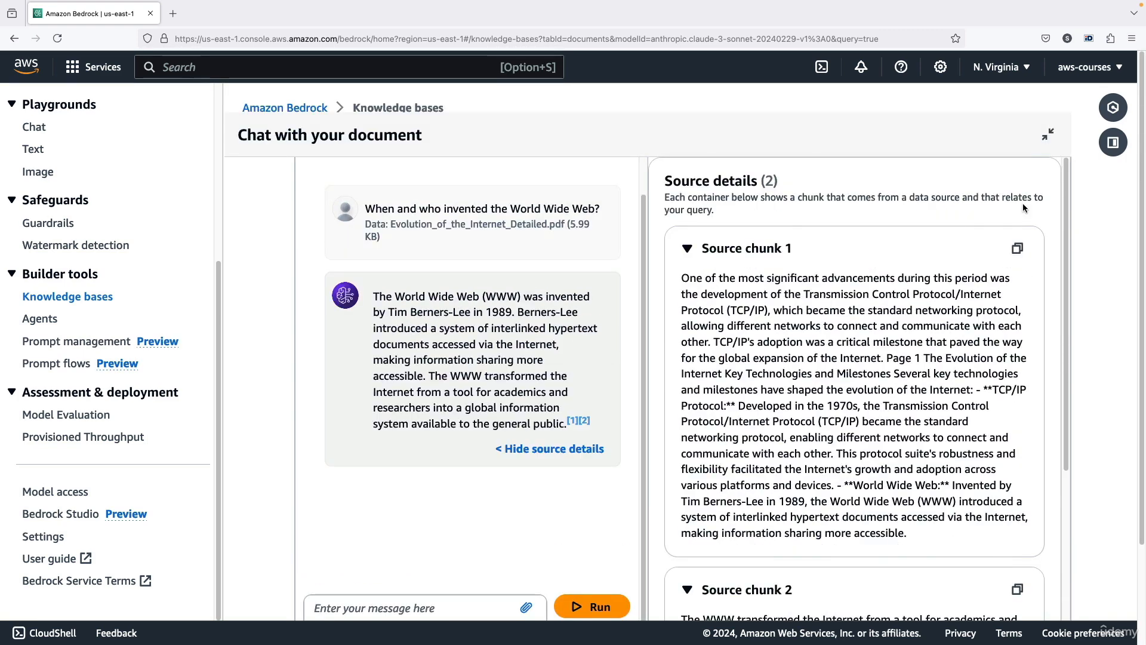
Step: Ask the document chat "What is the future of the internet with AI?"
scroll(456, 486, "down", 2)
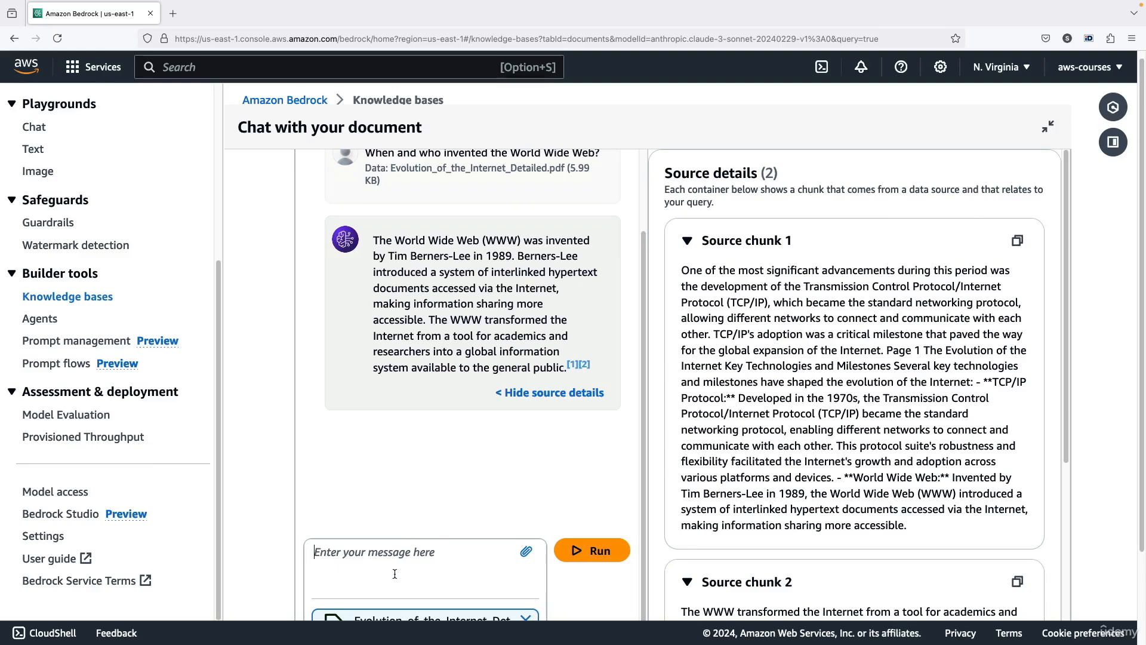
type("What is the future of")
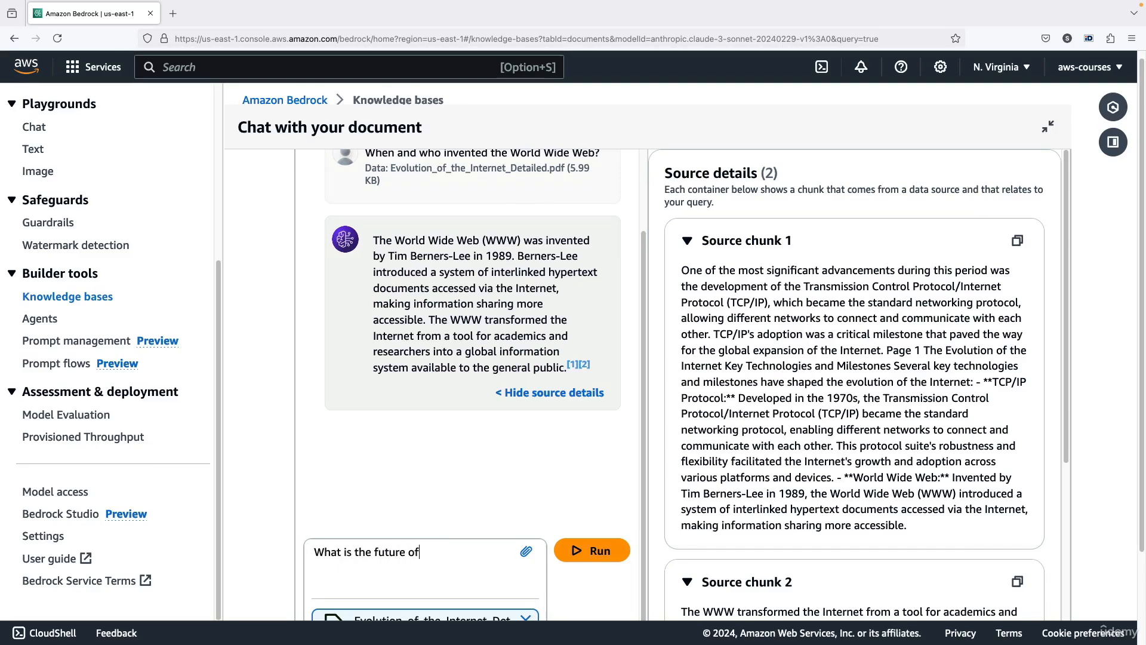
type(" the internet with AI?")
left_click(591, 550)
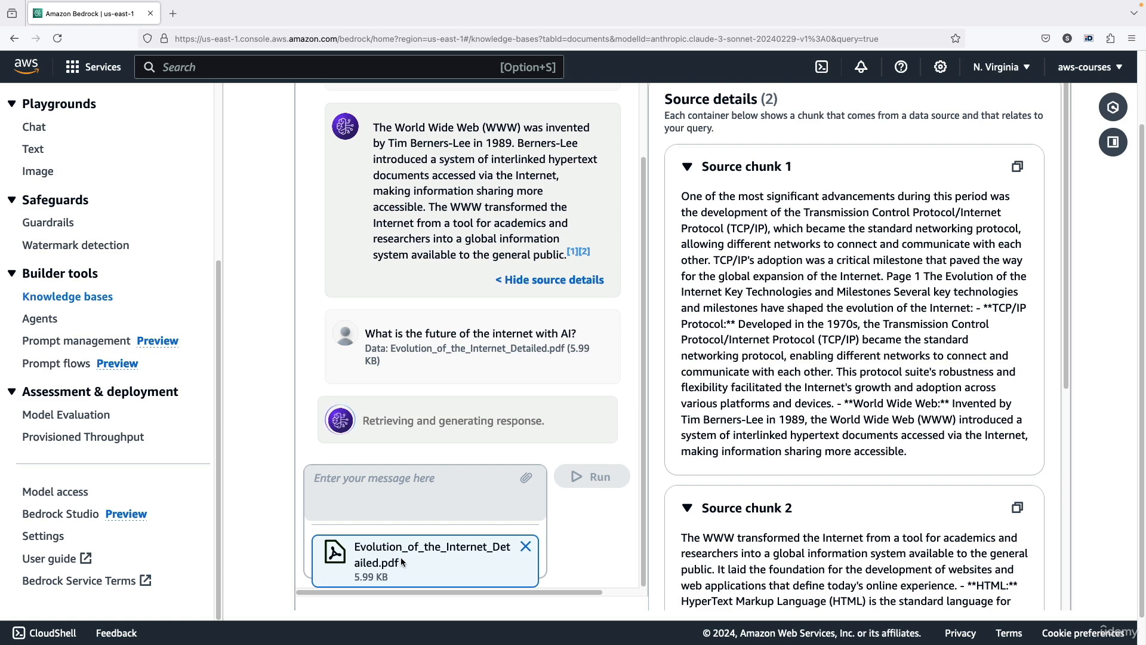
Step: Read the generated answer for the ways AI is expected to affect the future Internet
left_click_drag(400, 558, 366, 547)
scroll(432, 373, "down", 3)
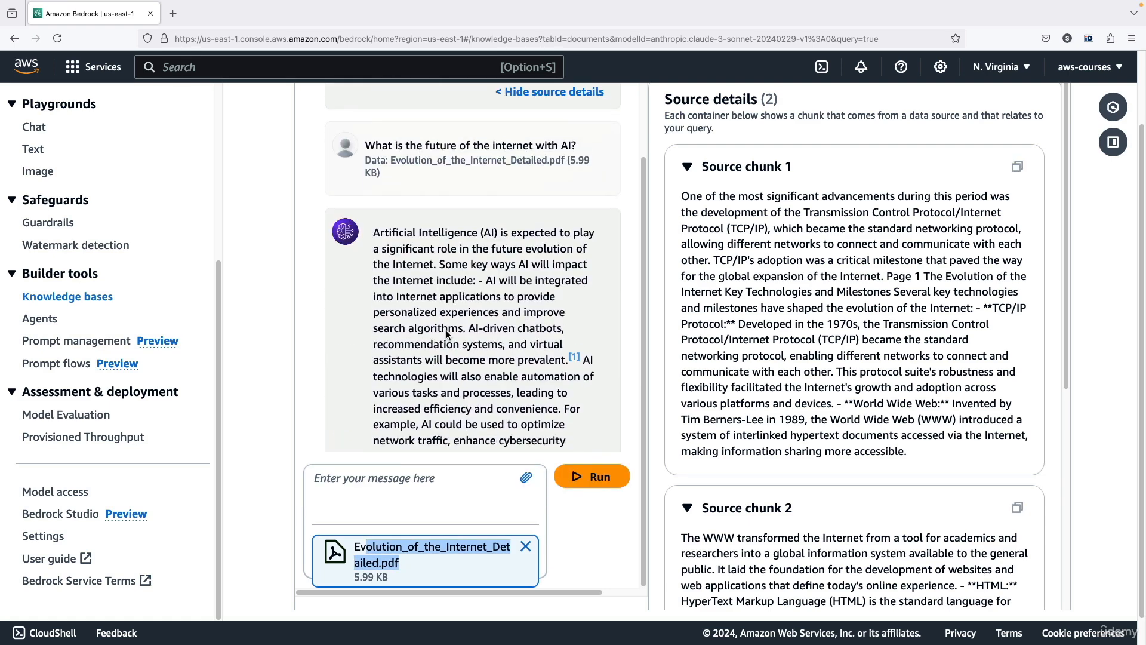
left_click(447, 330)
scroll(446, 330, "down", 1)
left_click_drag(430, 219, 481, 255)
left_click(481, 257)
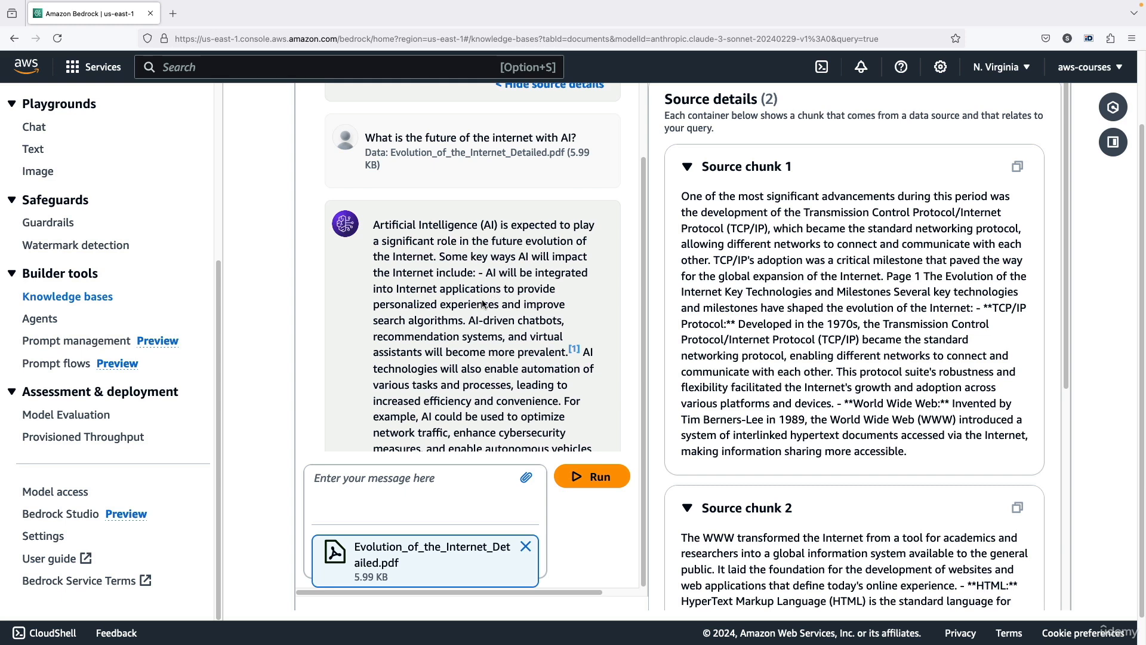
left_click_drag(464, 336, 547, 337)
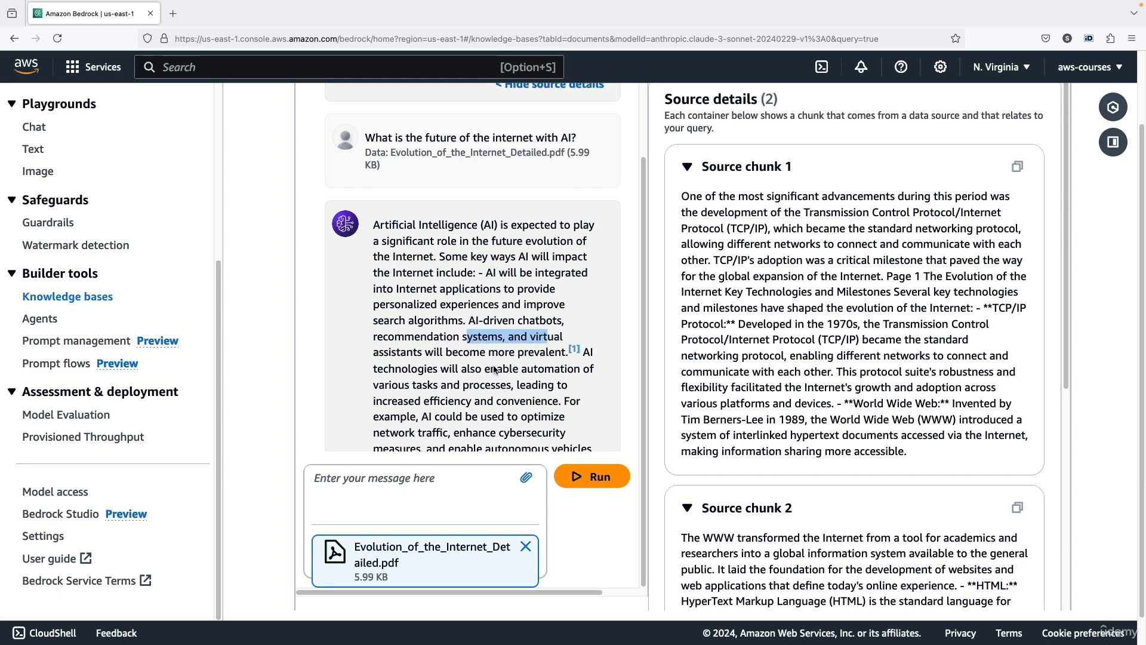
Step: View the source excerpt behind citation [1] of the AI answer and review the answer's remaining citations
left_click(574, 349)
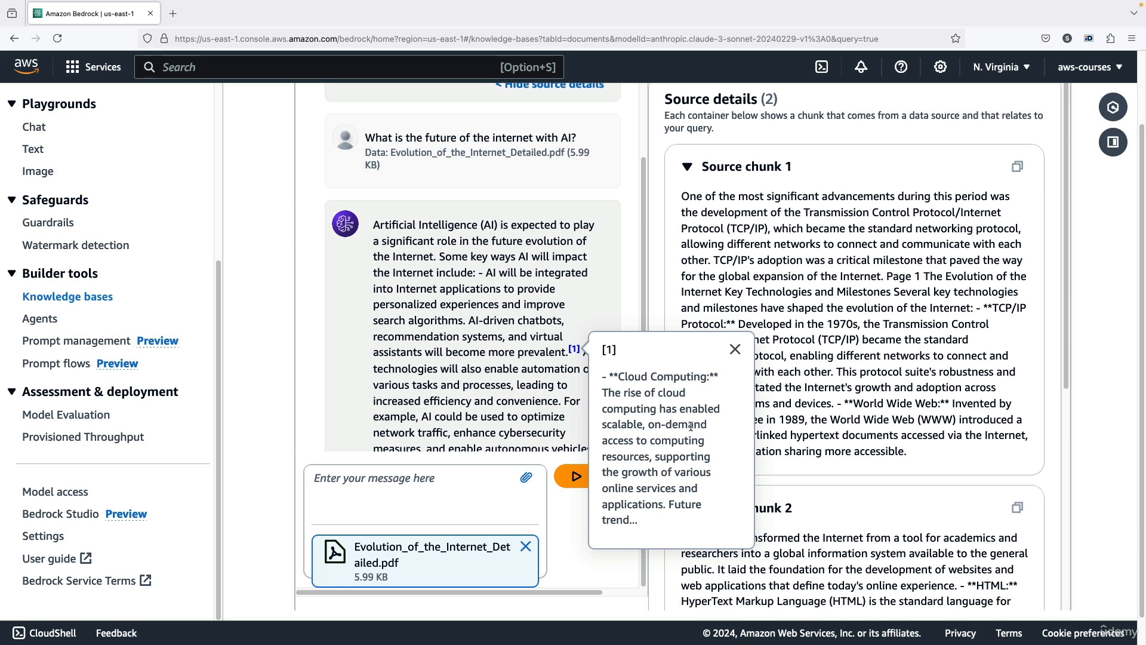
scroll(552, 381, "down", 3)
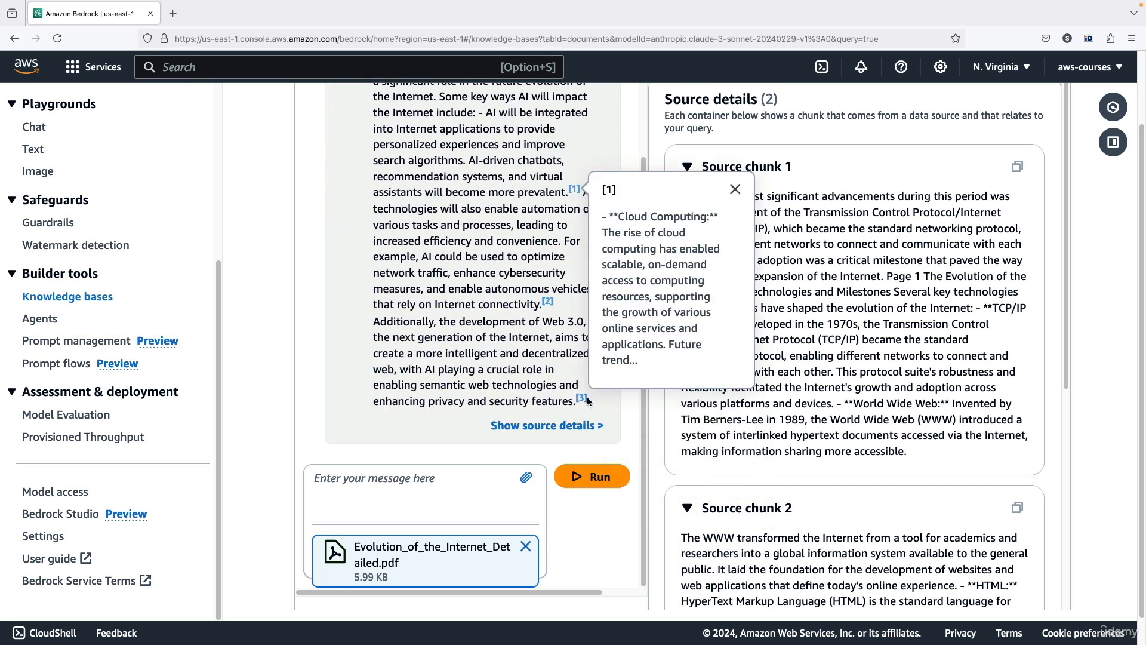
left_click(566, 357)
scroll(573, 352, "up", 10)
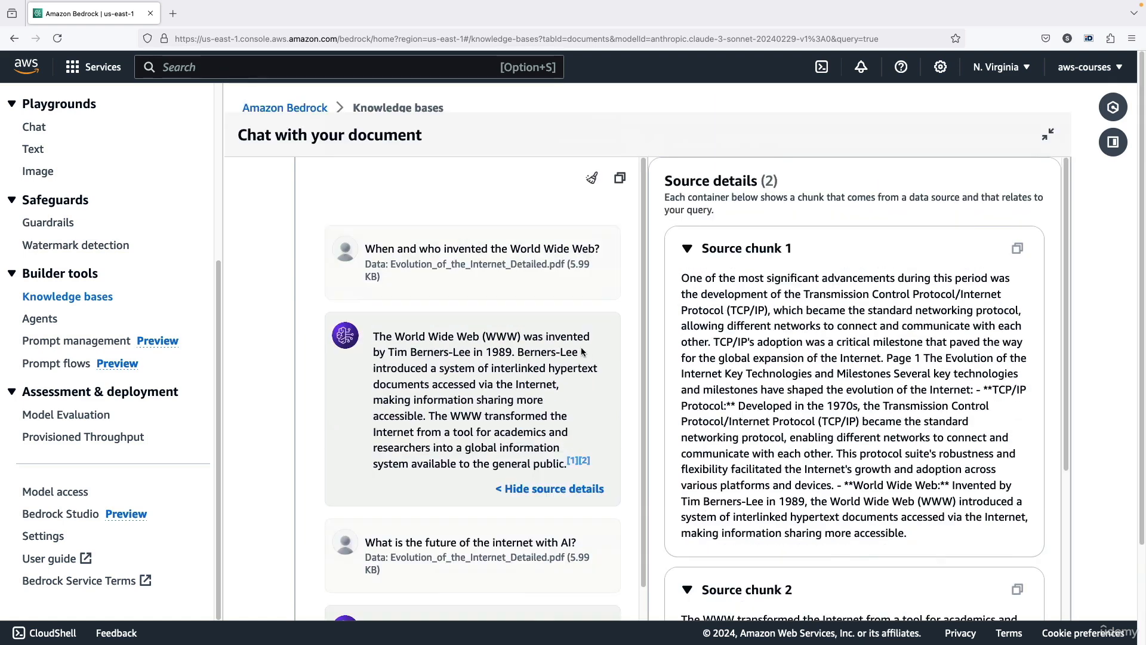